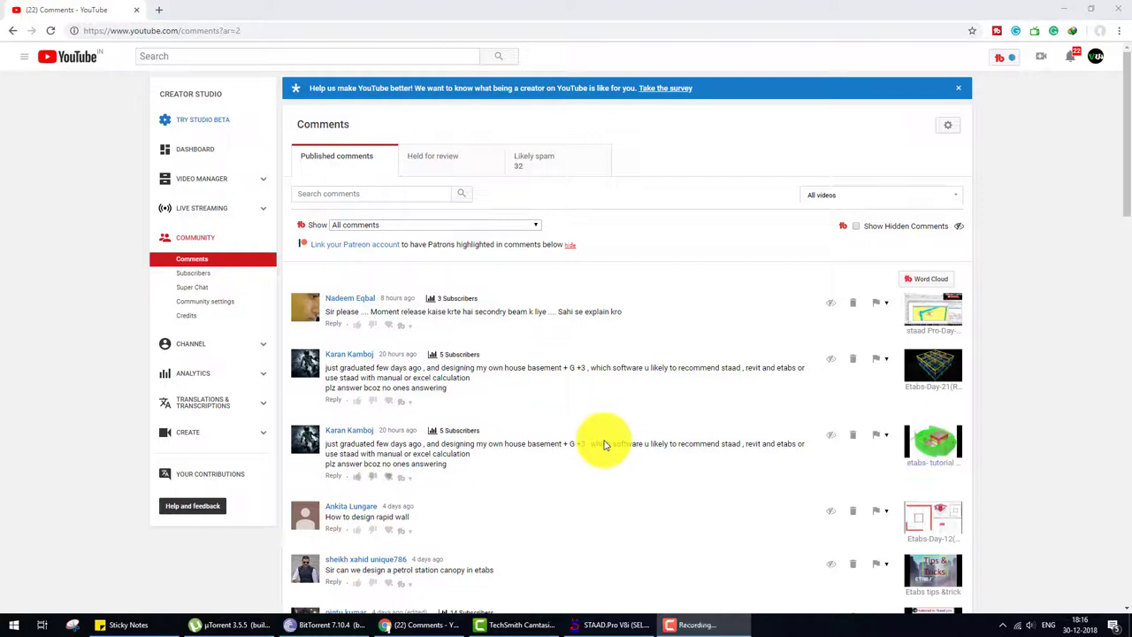
Step: Glance at STAAD.Pro, return to the YouTube comments page, then minimize Chrome to the desktop
left_click(601, 624)
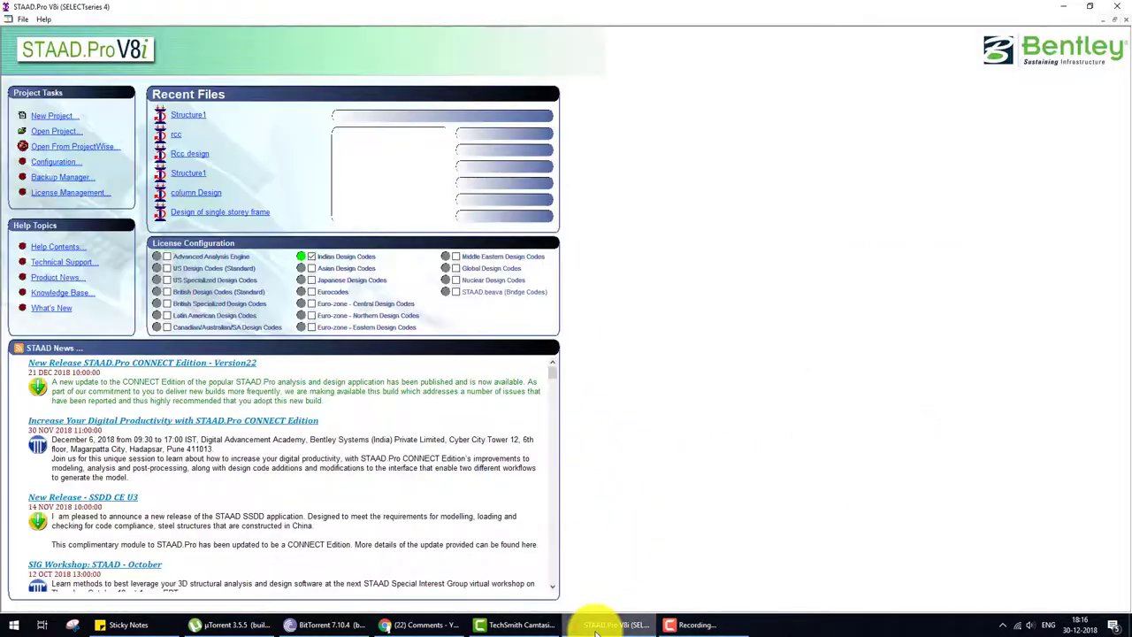
left_click(597, 630)
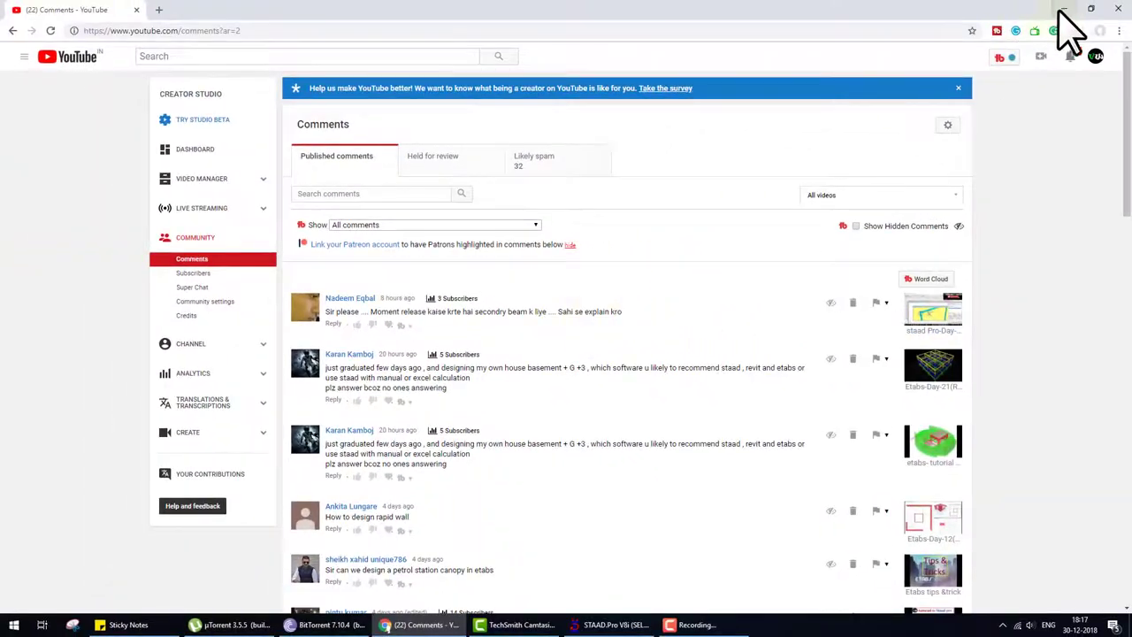
left_click(1062, 11)
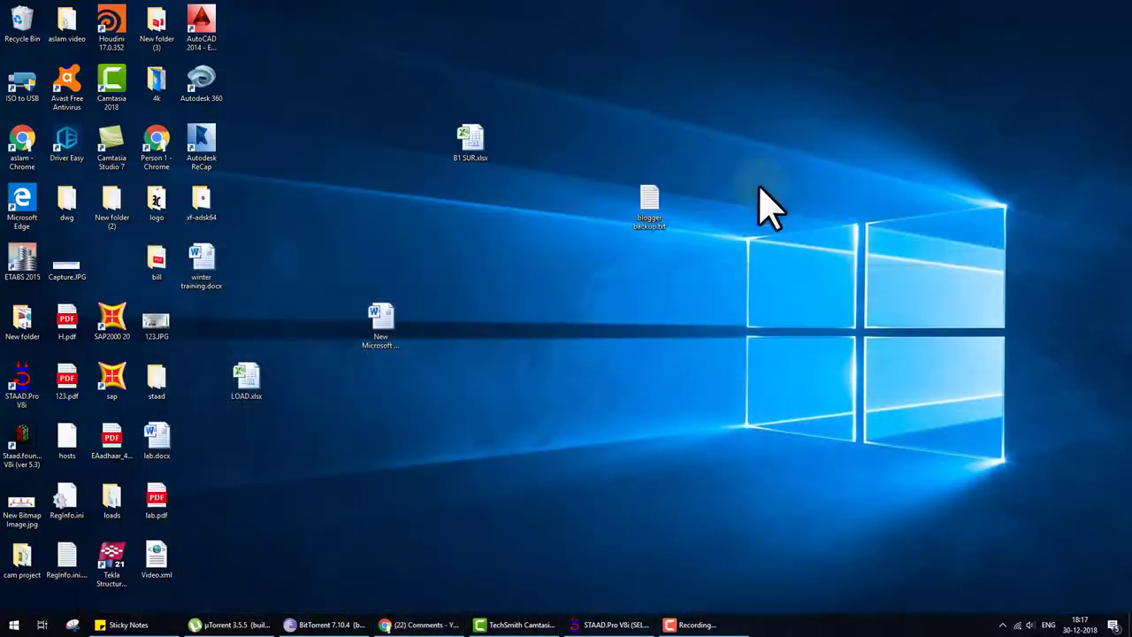
Step: Create a new Space structure, Structure1, using metre and kilonewton units
left_click(615, 624)
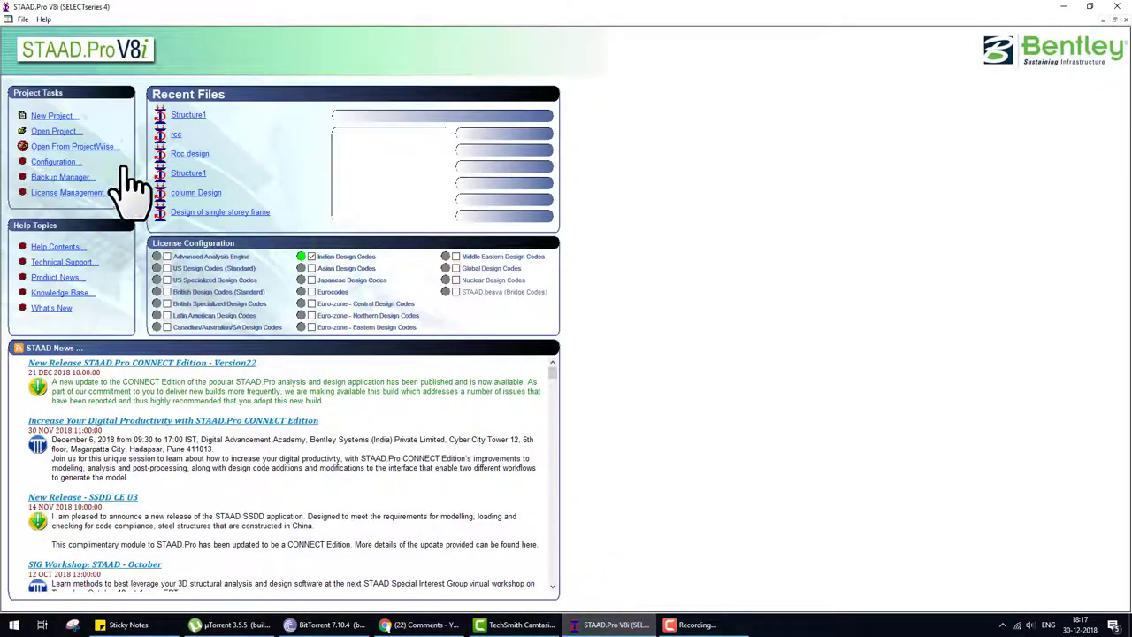
left_click(53, 116)
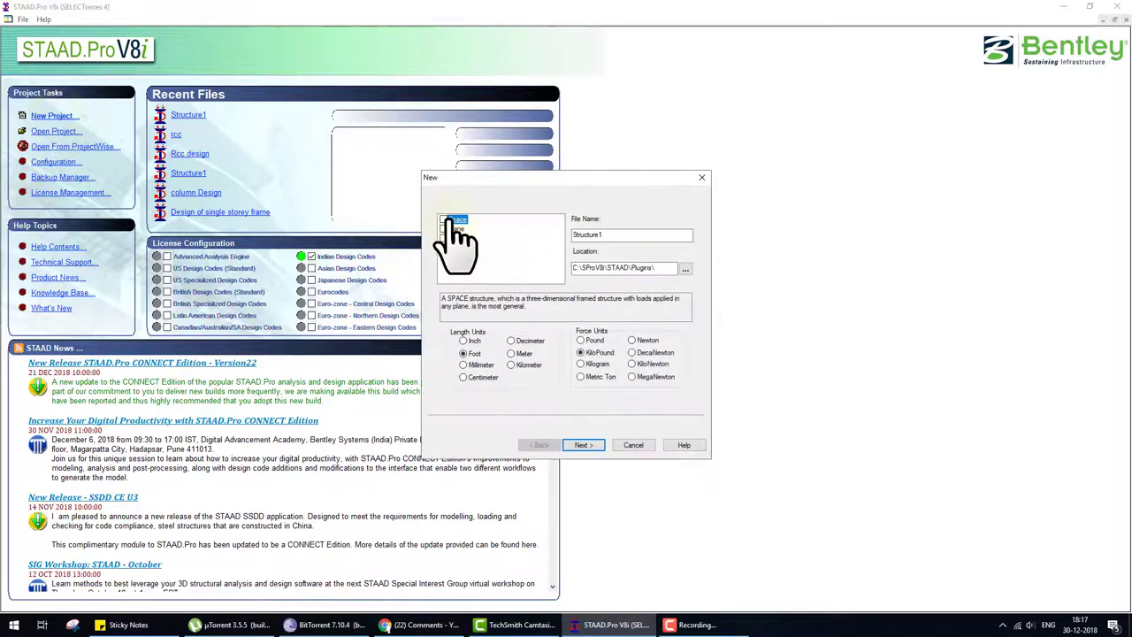
left_click(456, 219)
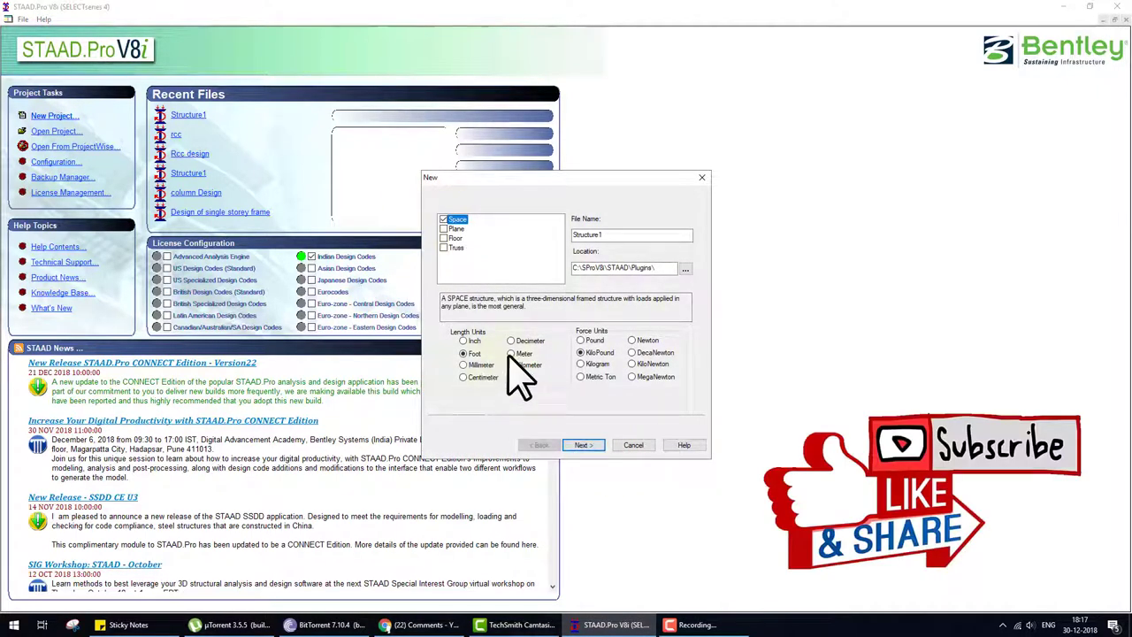
left_click(601, 443)
left_click(589, 344)
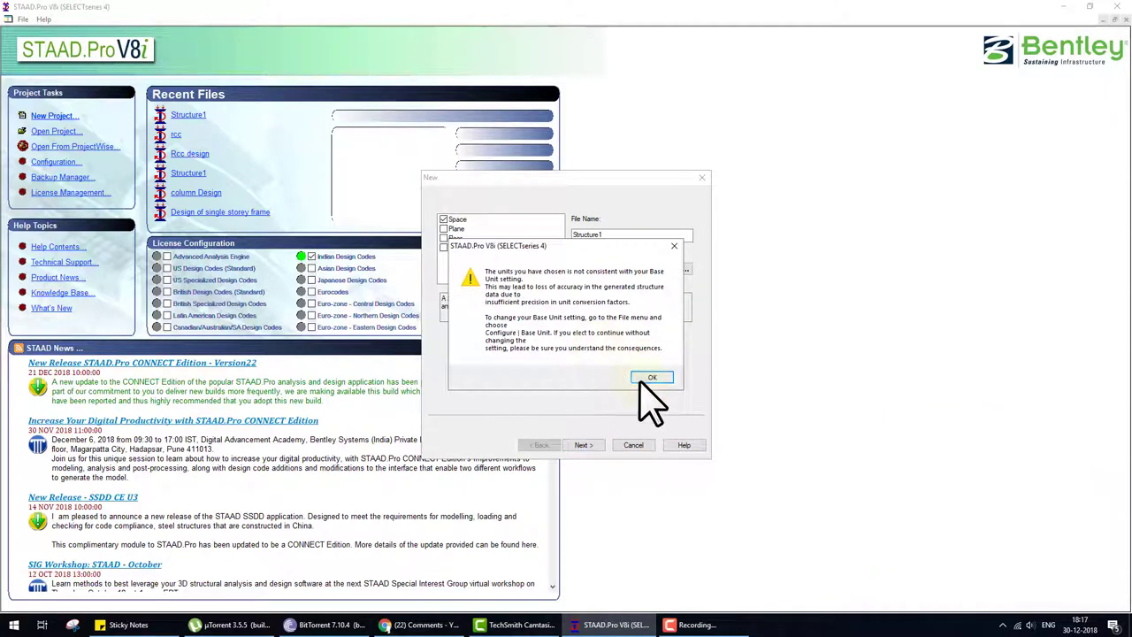
left_click(652, 377)
left_click(652, 374)
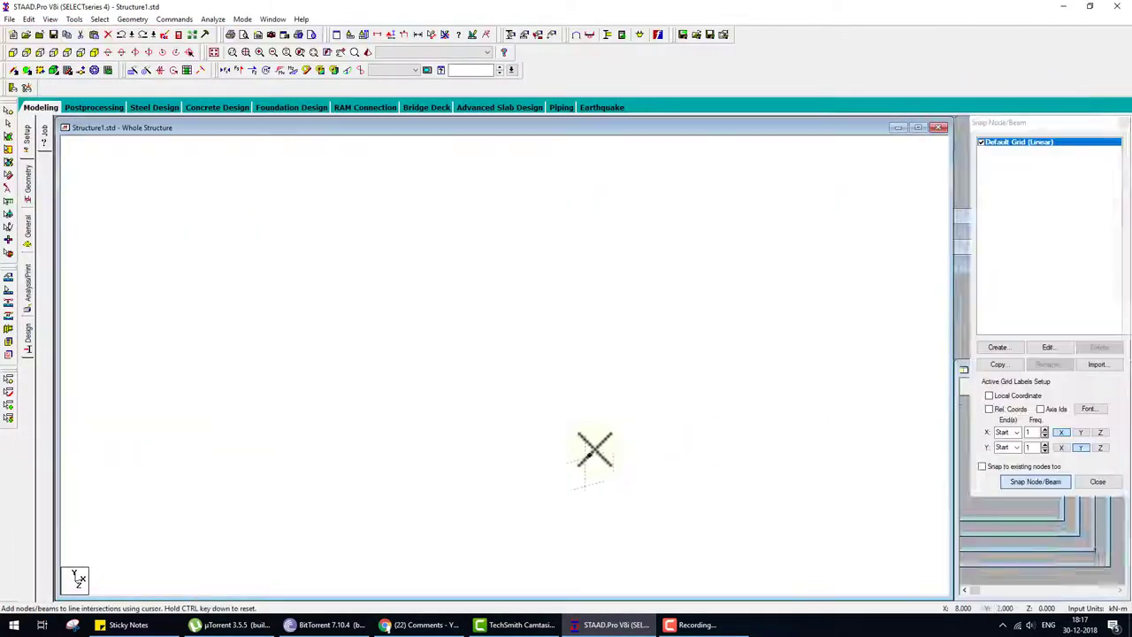
Step: Place node 1 at the origin and repeat it 5 m up Y to form column beam 1
left_click_drag(361, 549, 647, 267)
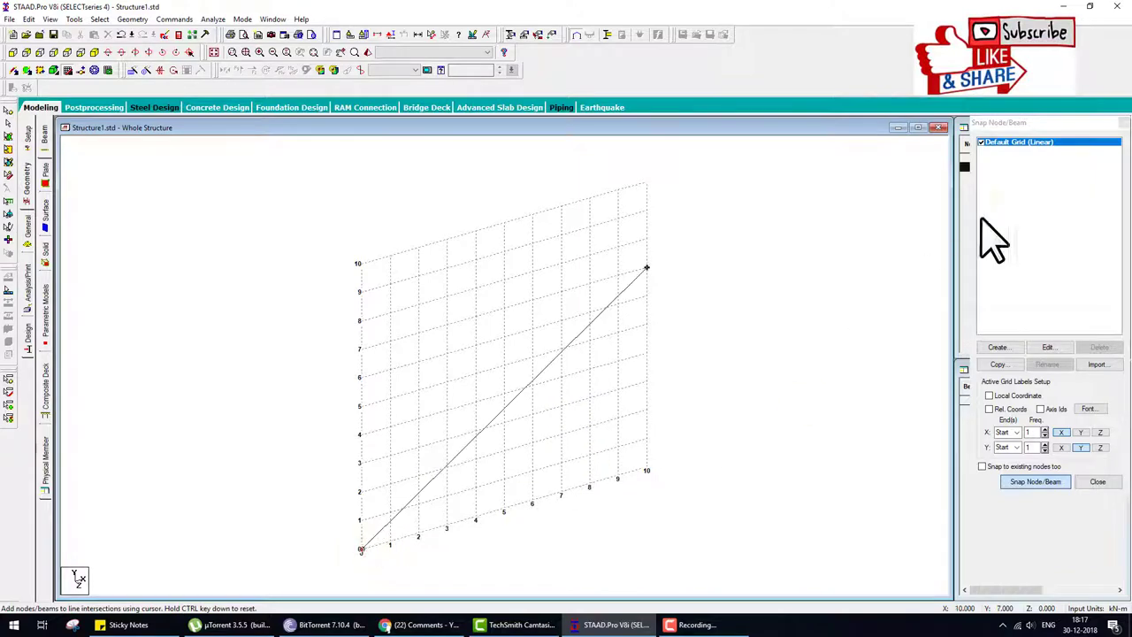
left_click(1116, 125)
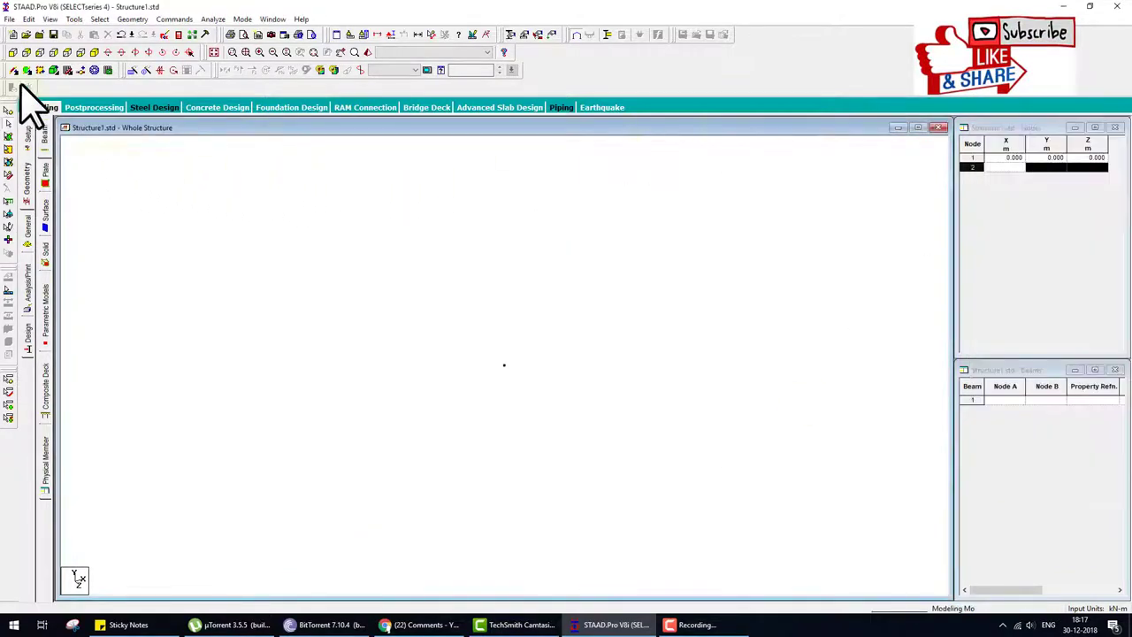
left_click(15, 122)
left_click(522, 371)
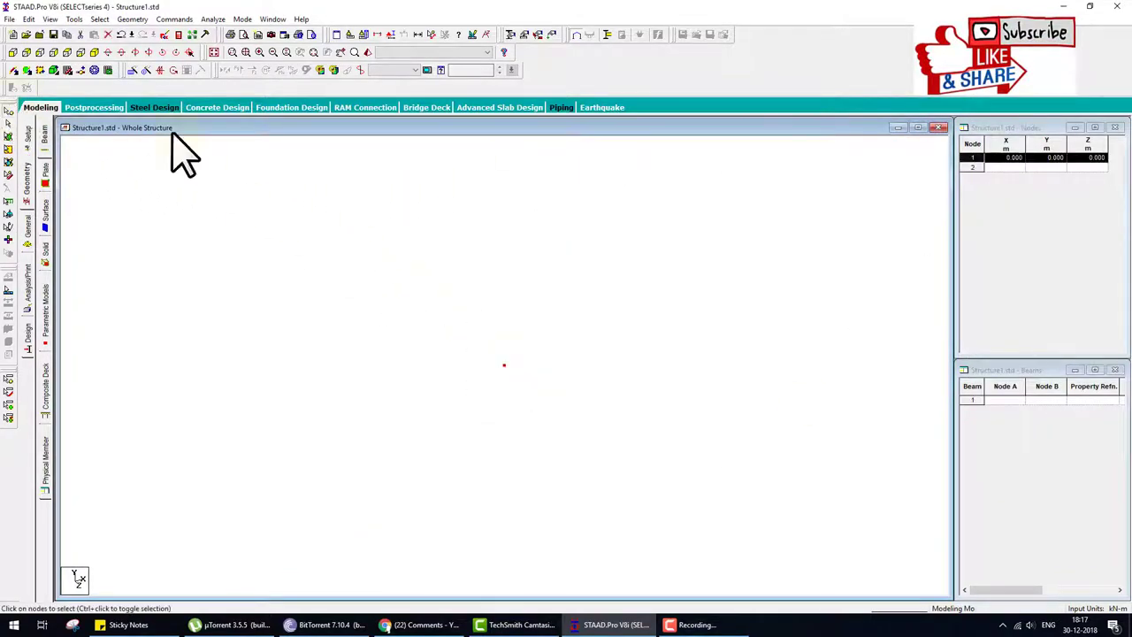
left_click(133, 70)
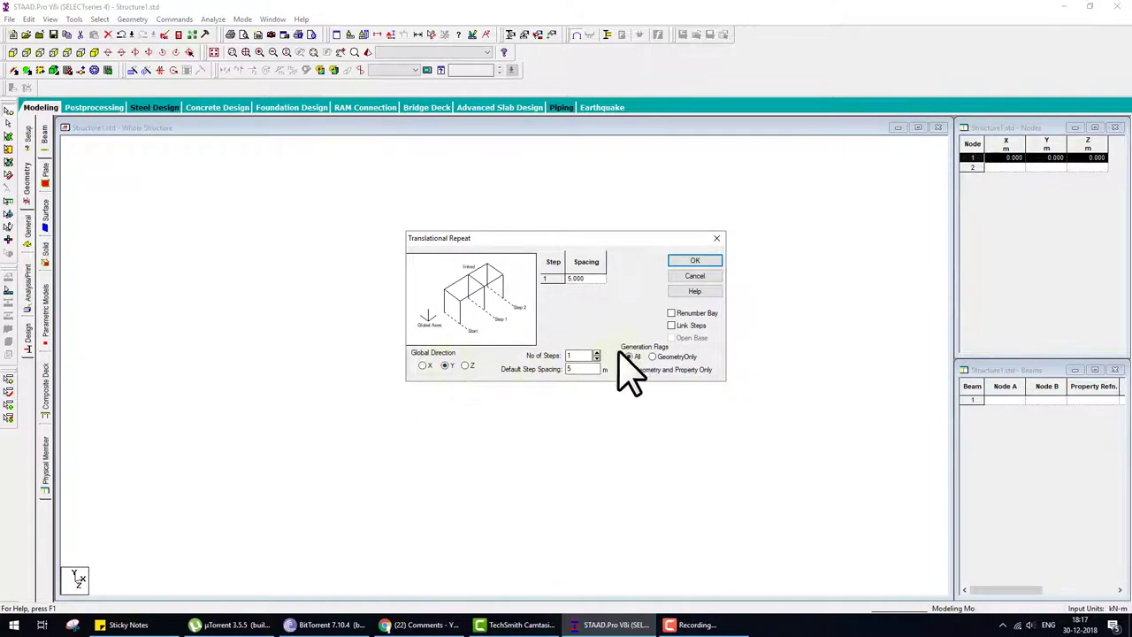
left_click(695, 261)
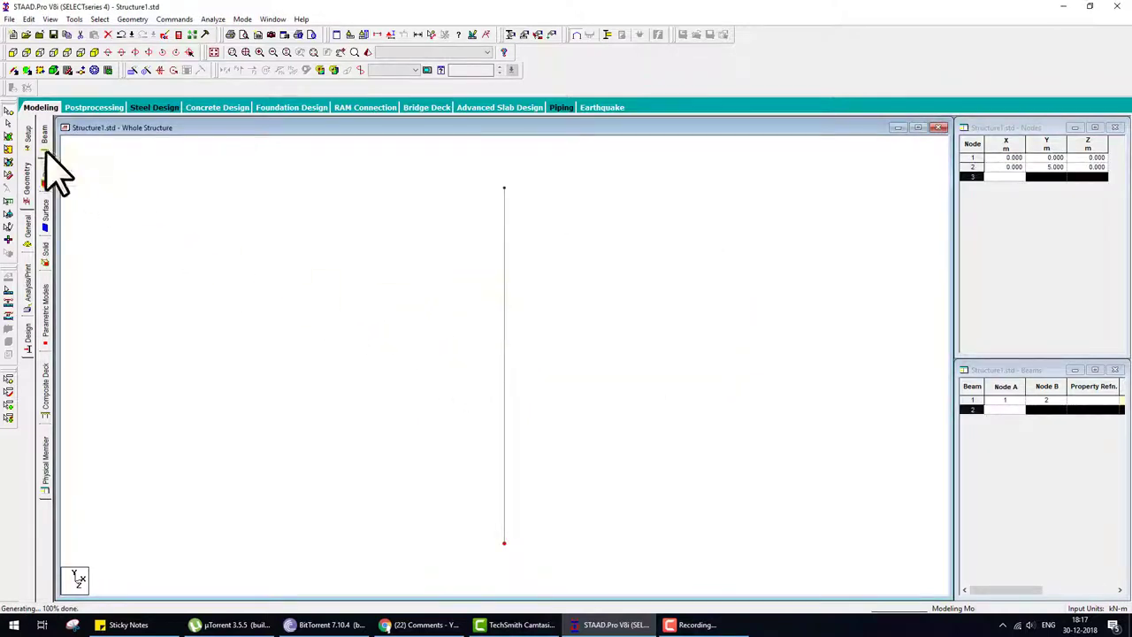
Step: Repeat column 1 by 5 m along X with linked steps and open base, adding beams 2 and 3
left_click(504, 293)
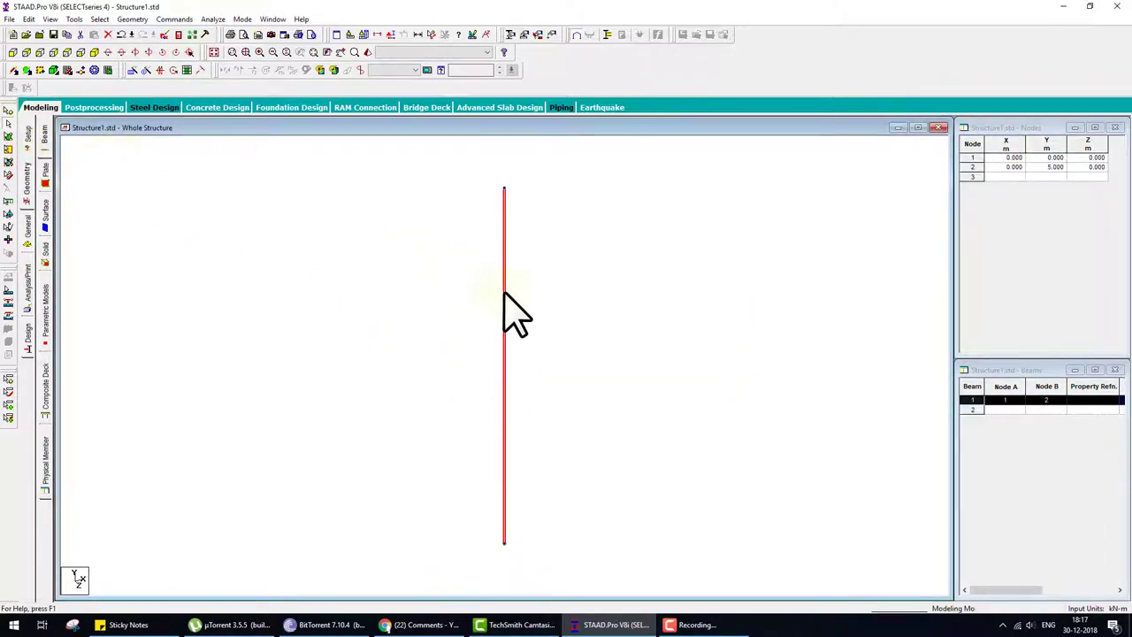
left_click(132, 71)
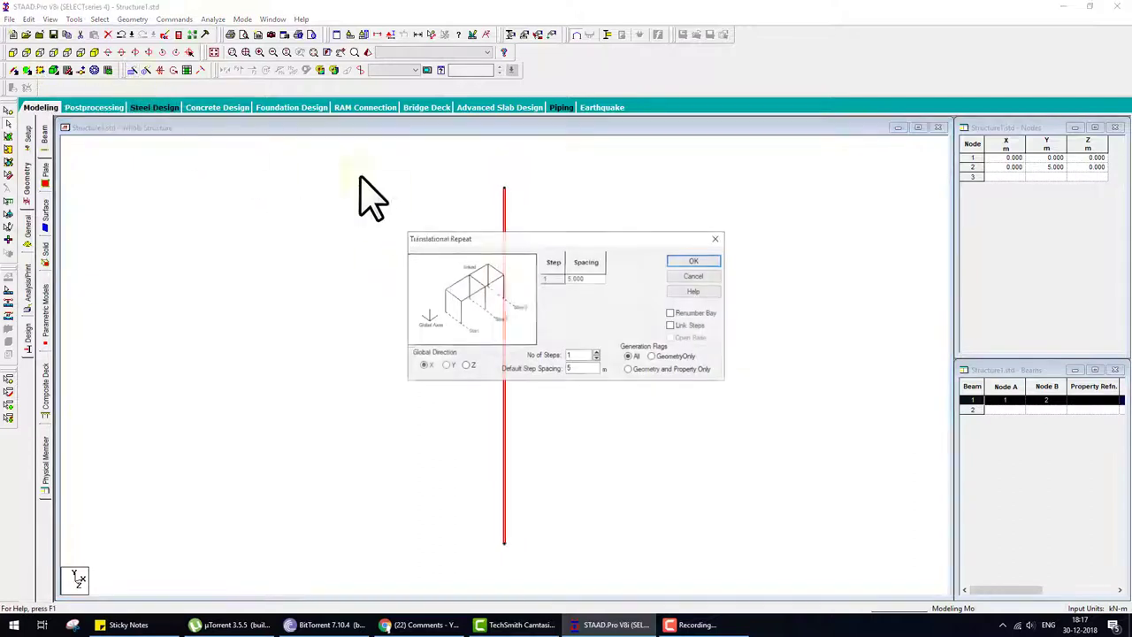
left_click_drag(531, 238, 283, 184)
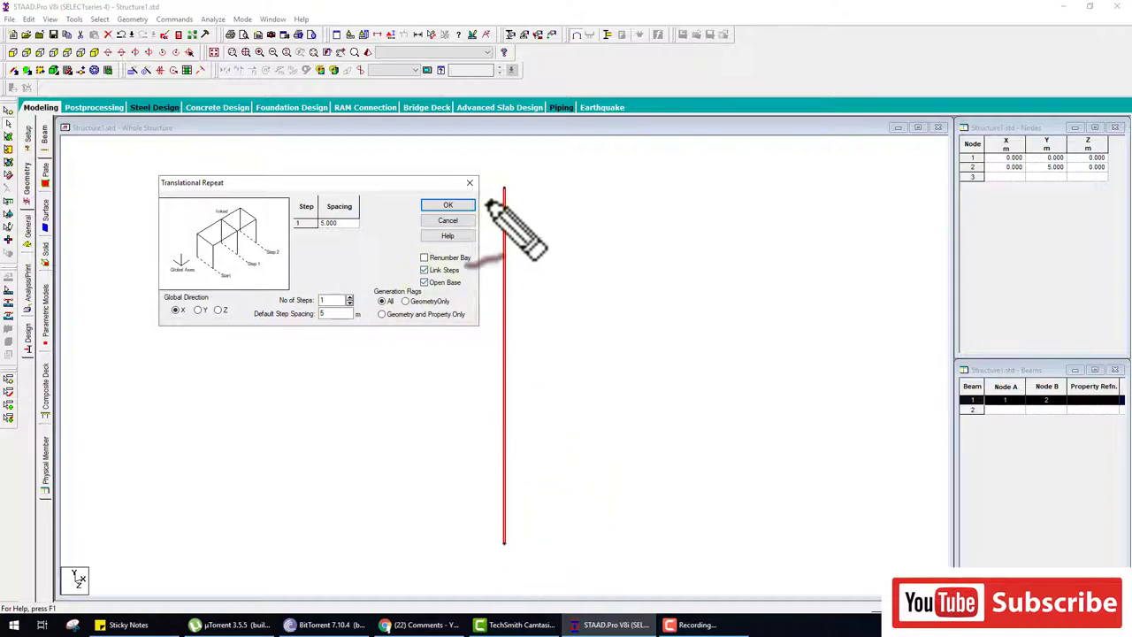
mouse_move(506, 187)
left_mouse_down()
mouse_move(652, 184)
mouse_move(659, 542)
left_mouse_up()
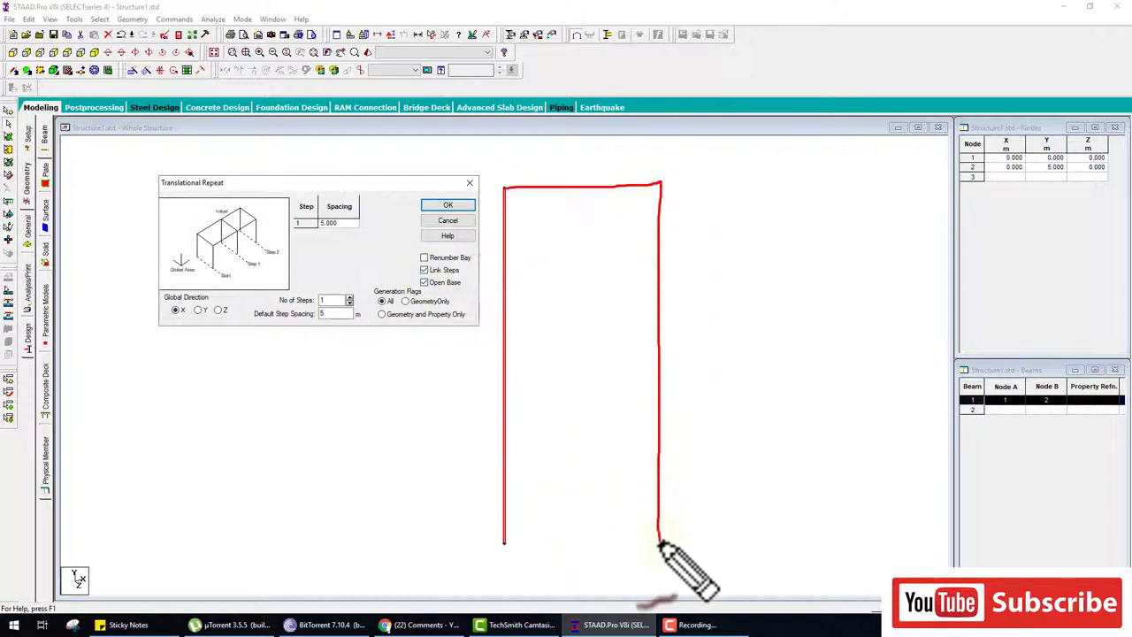
mouse_move(572, 530)
left_mouse_down()
mouse_move(551, 559)
mouse_move(584, 556)
mouse_move(540, 545)
mouse_move(633, 544)
left_mouse_up()
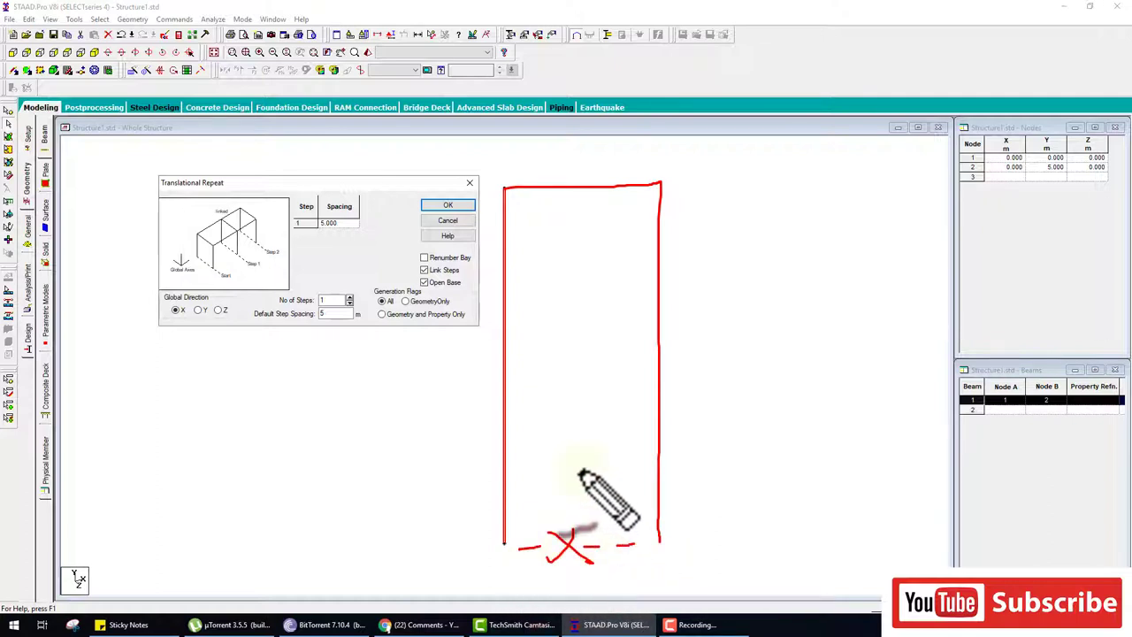
key("Escape")
left_click(448, 206)
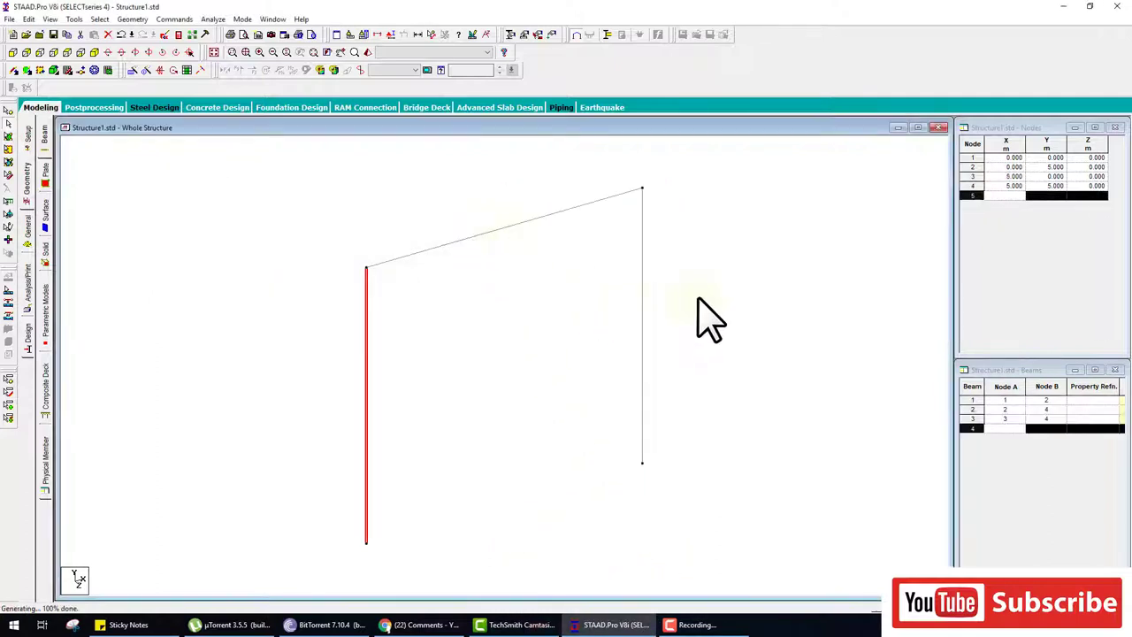
left_click(13, 52)
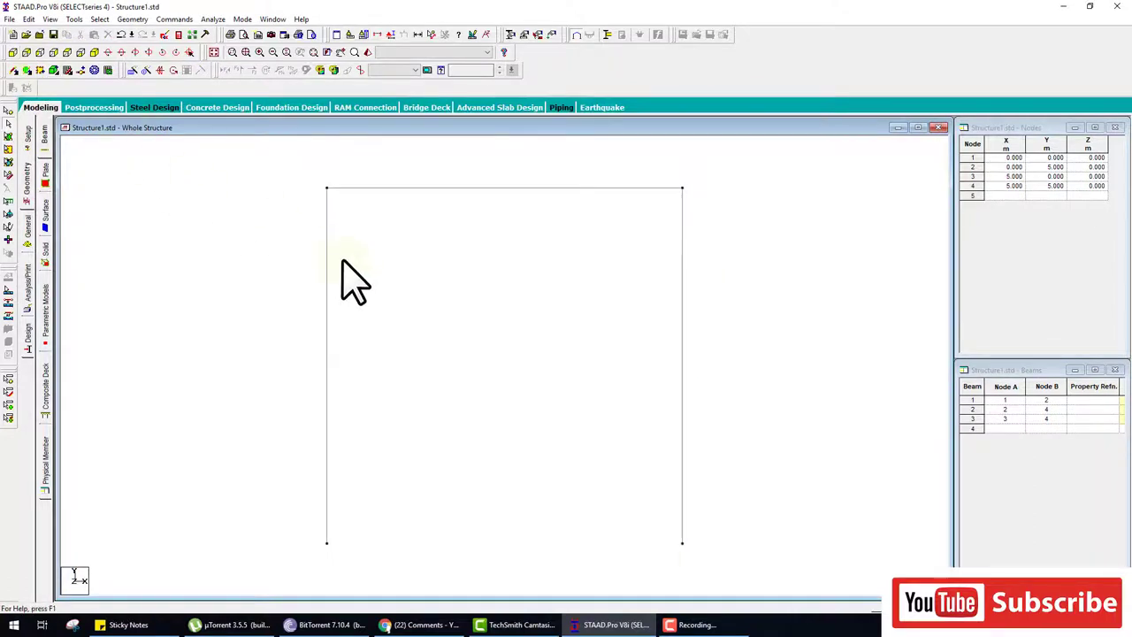
left_click_drag(328, 172, 320, 167)
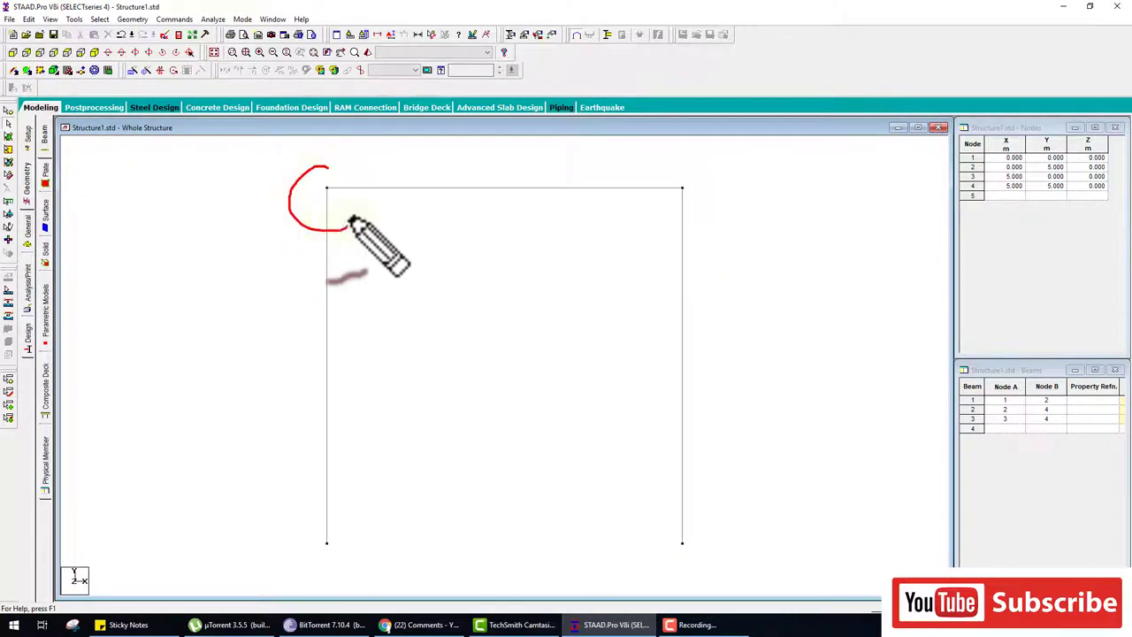
left_click_drag(699, 175, 669, 176)
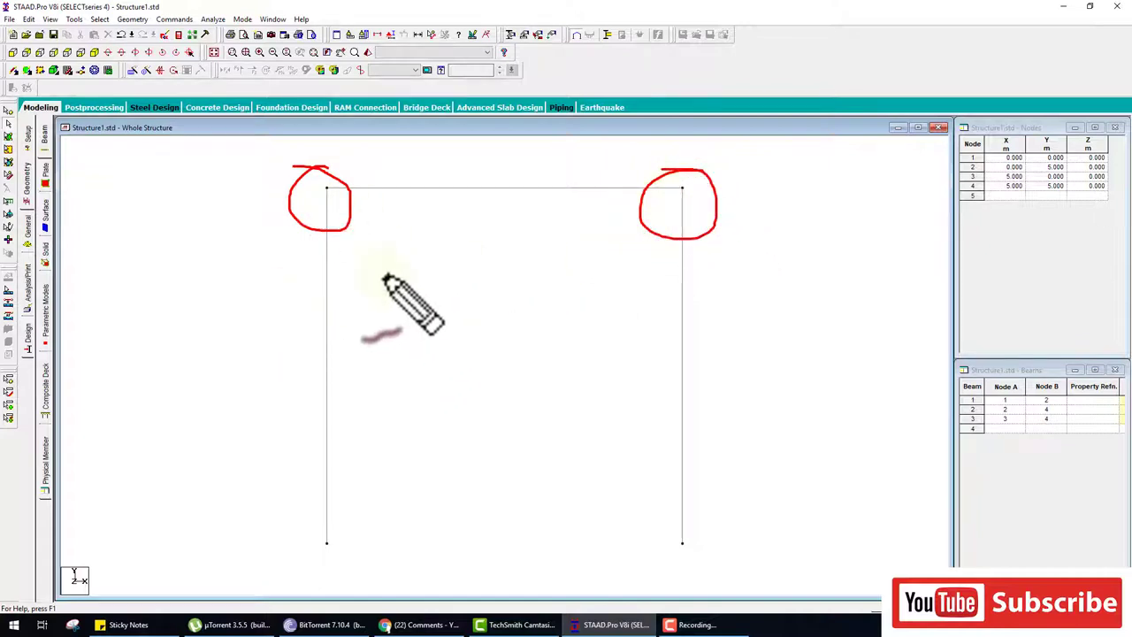
key("Escape")
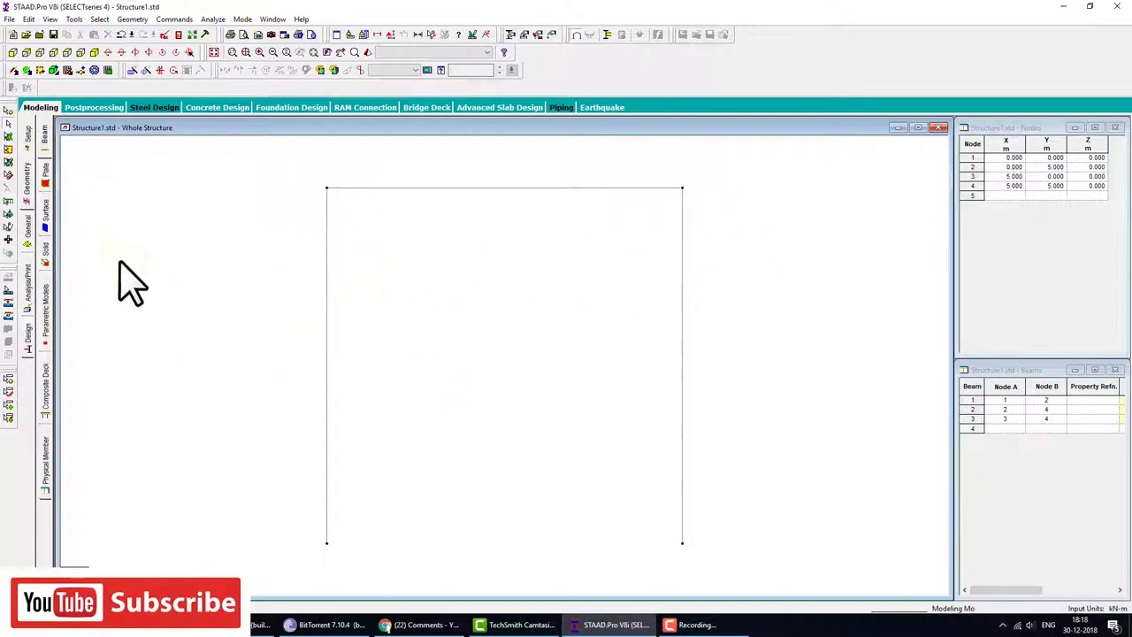
Step: Create a fully fixed support definition, Support 2
left_click(29, 228)
left_click(45, 217)
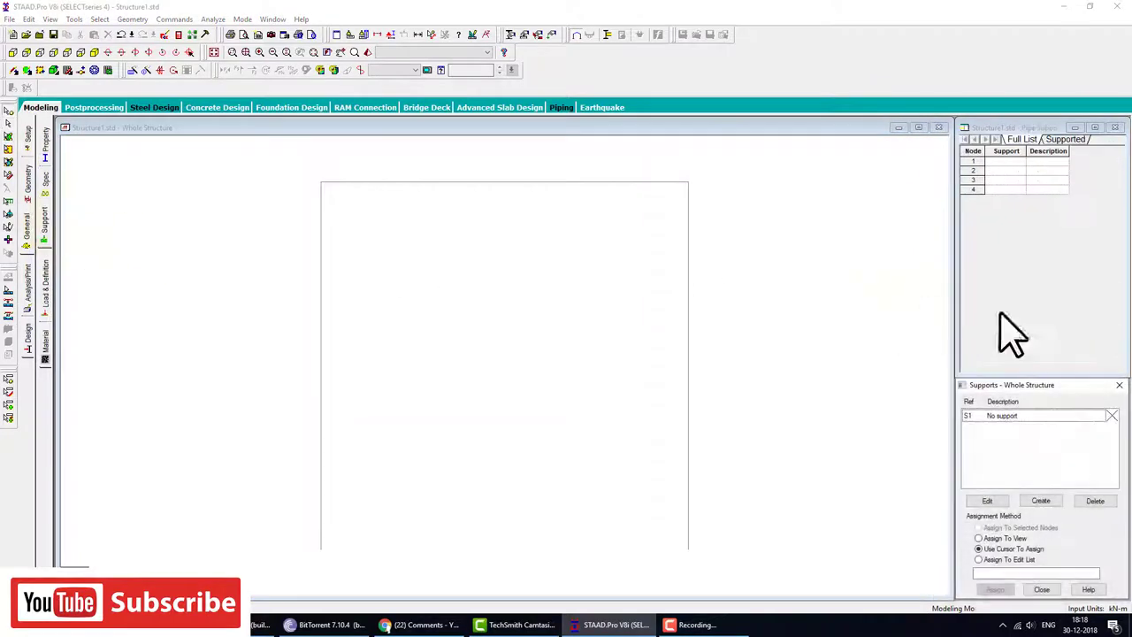
left_click(1042, 501)
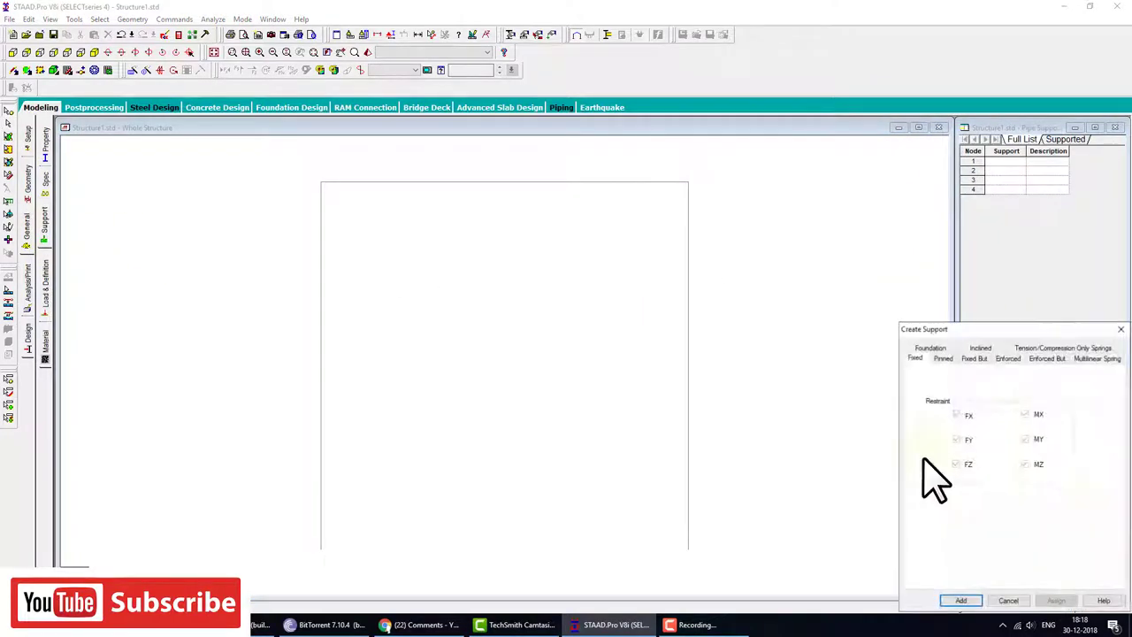
left_click(986, 596)
Step: Assign fixed Support 2 to base nodes 1 and 3
left_click_drag(654, 563, 704, 566)
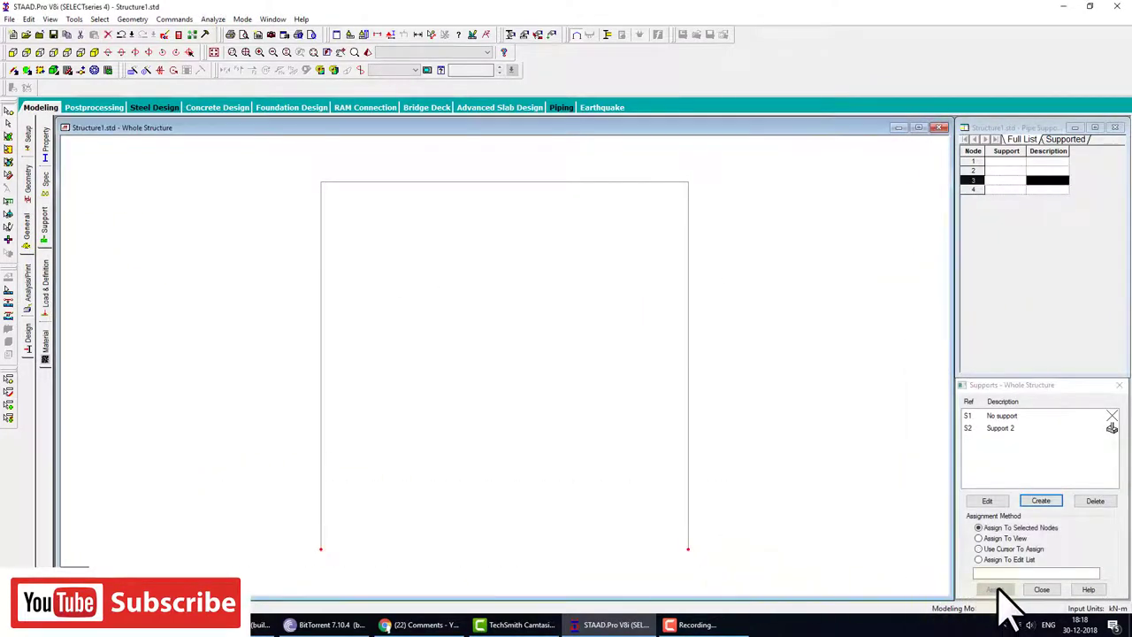
left_click(1008, 416)
left_click(1008, 429)
left_click_drag(286, 513, 731, 596)
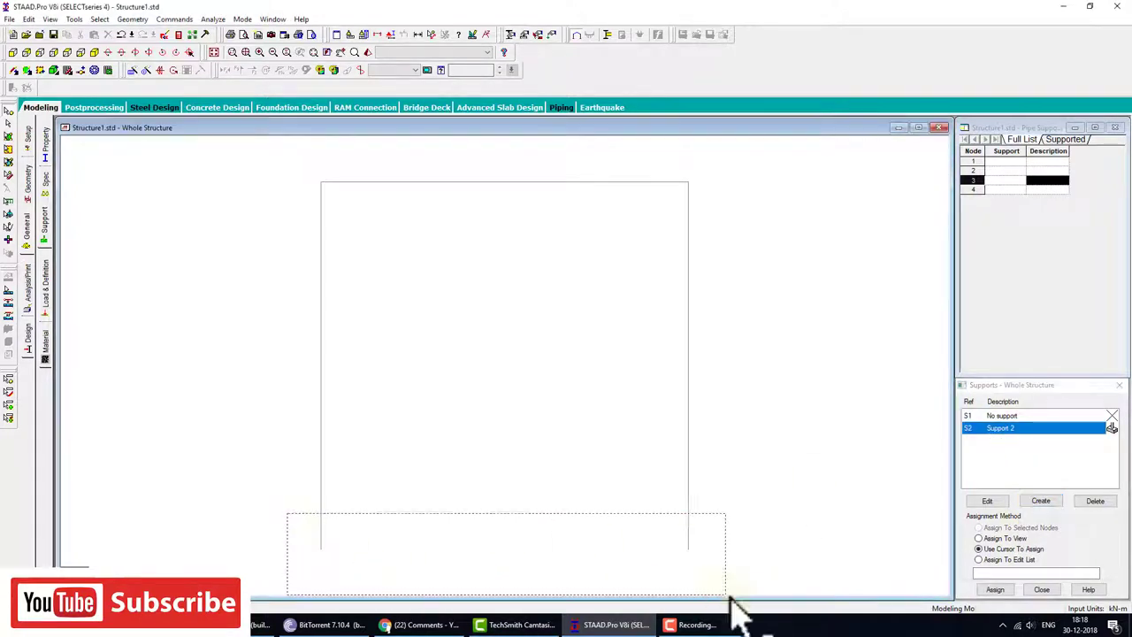
left_click(995, 589)
left_click(1044, 519)
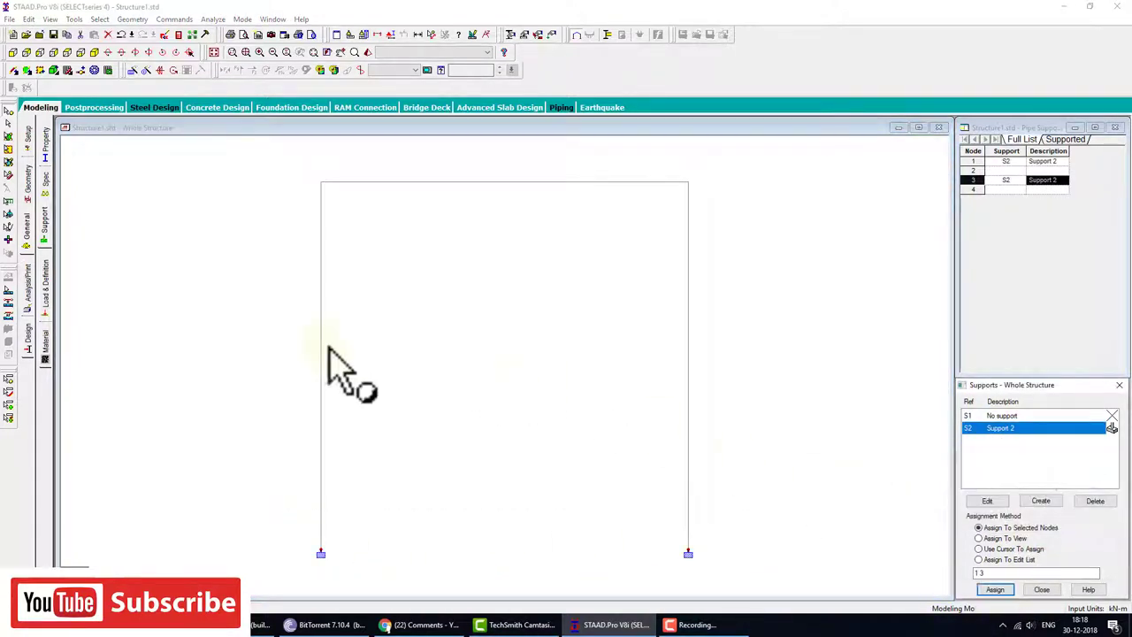
left_click(42, 141)
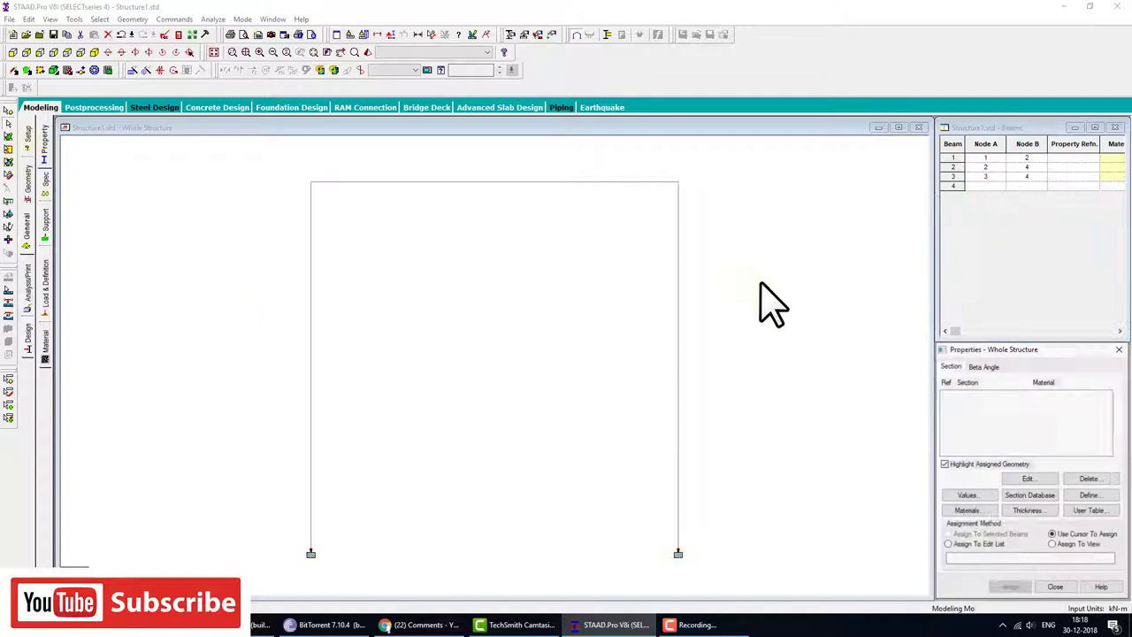
Step: Define a 0.3 m × 0.3 m rectangular concrete section, R1
left_click(1093, 495)
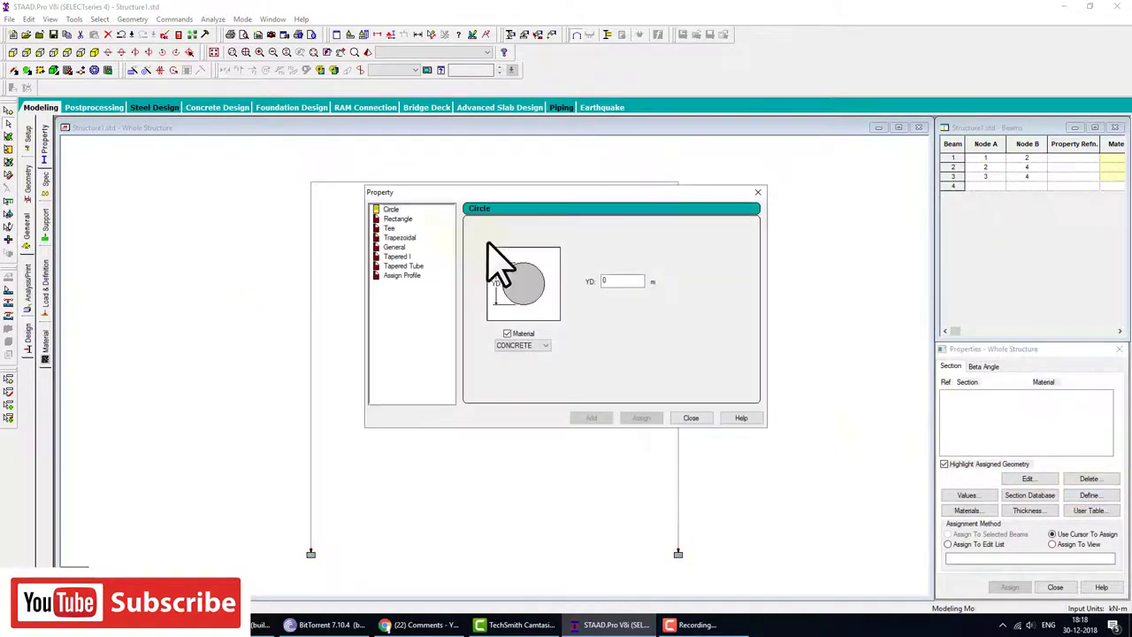
left_click(404, 218)
type("0.3")
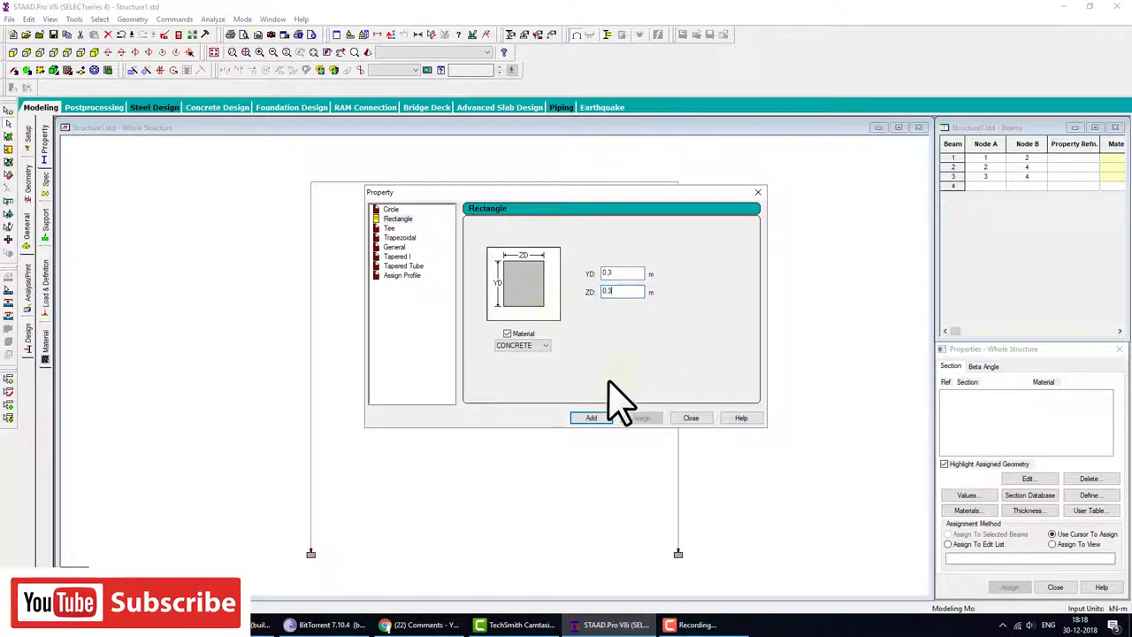
left_click(591, 418)
left_click(691, 419)
Step: Assign section R1 to the top beam and both columns
left_click(1010, 587)
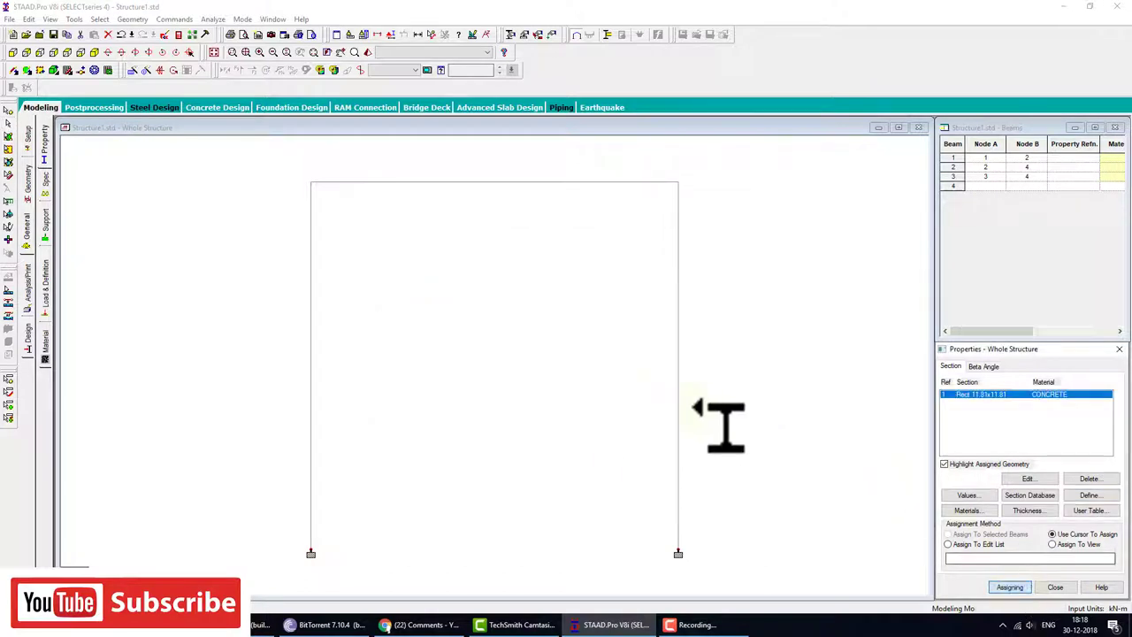
left_click(548, 182)
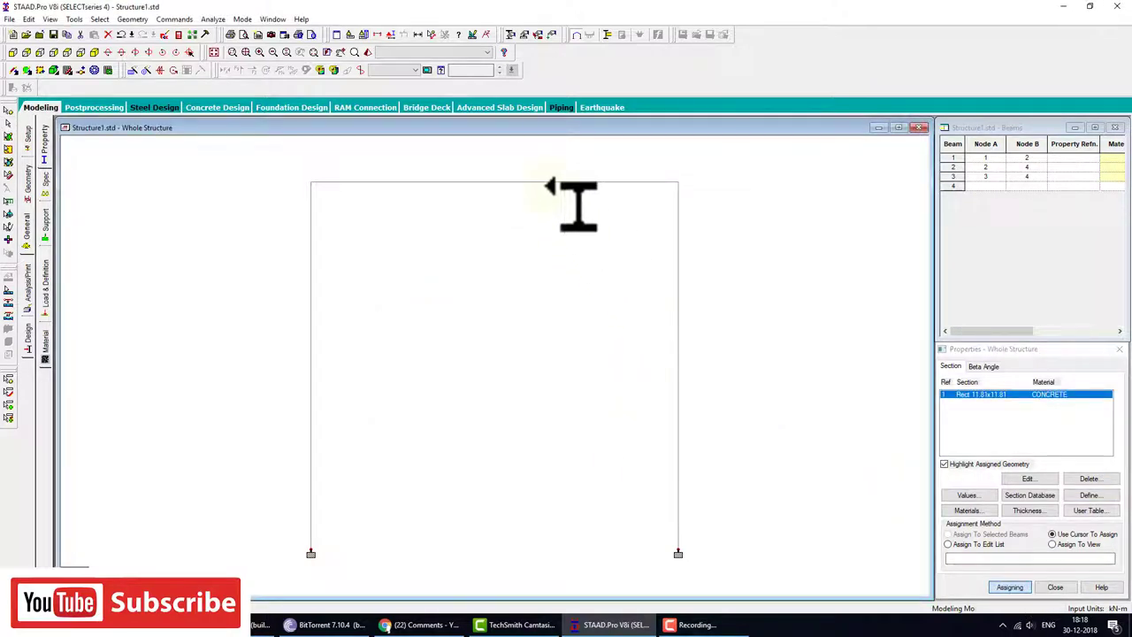
left_click(310, 345)
left_click(680, 404)
Step: Create primary load case 1 of type Dead, titled 'dead'
key("Escape")
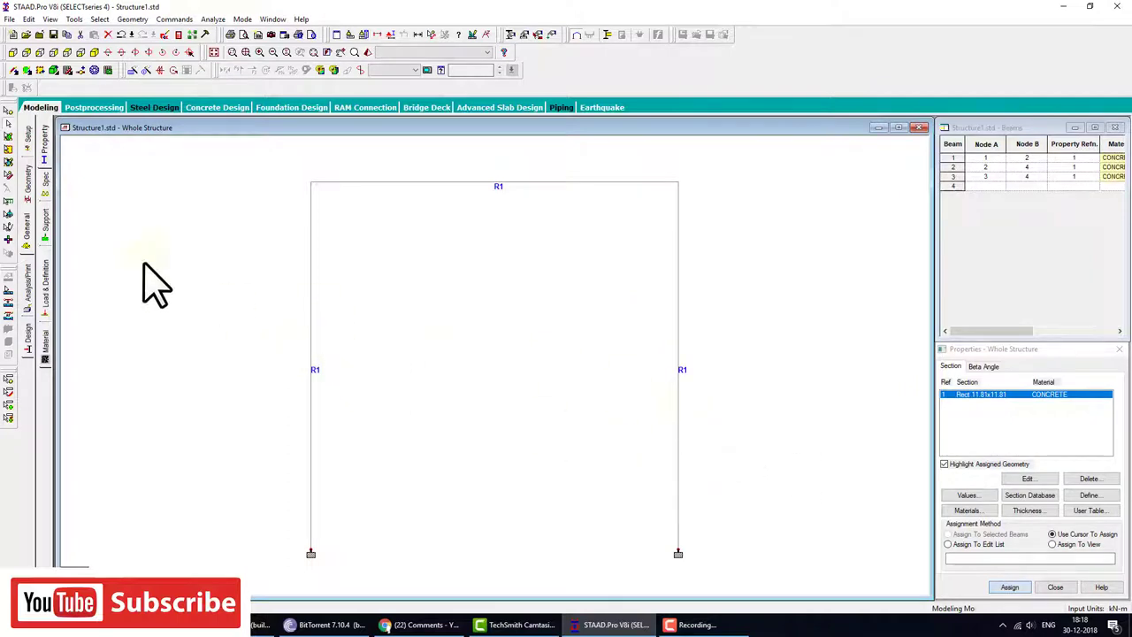
left_click(46, 276)
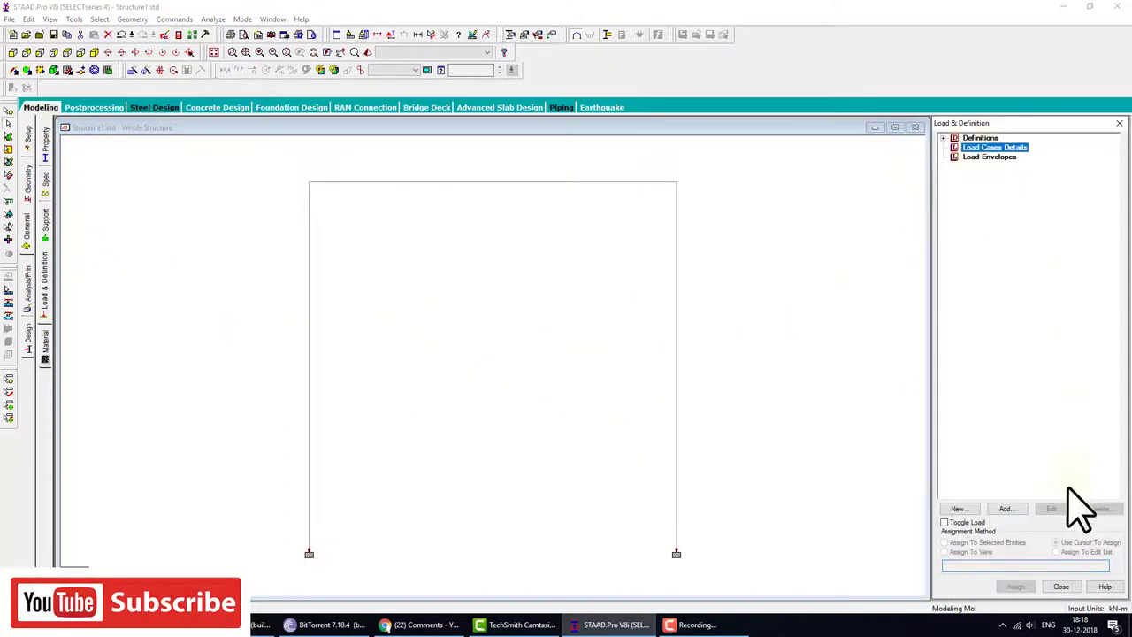
left_click(1006, 509)
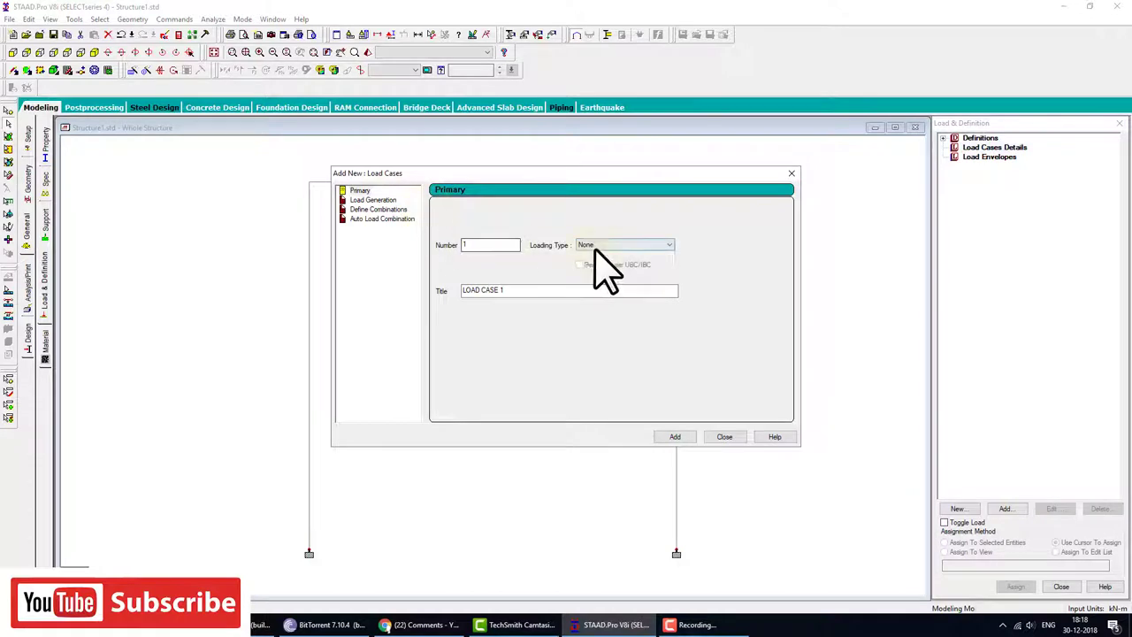
left_click(595, 247)
left_click(602, 257)
left_click(575, 292)
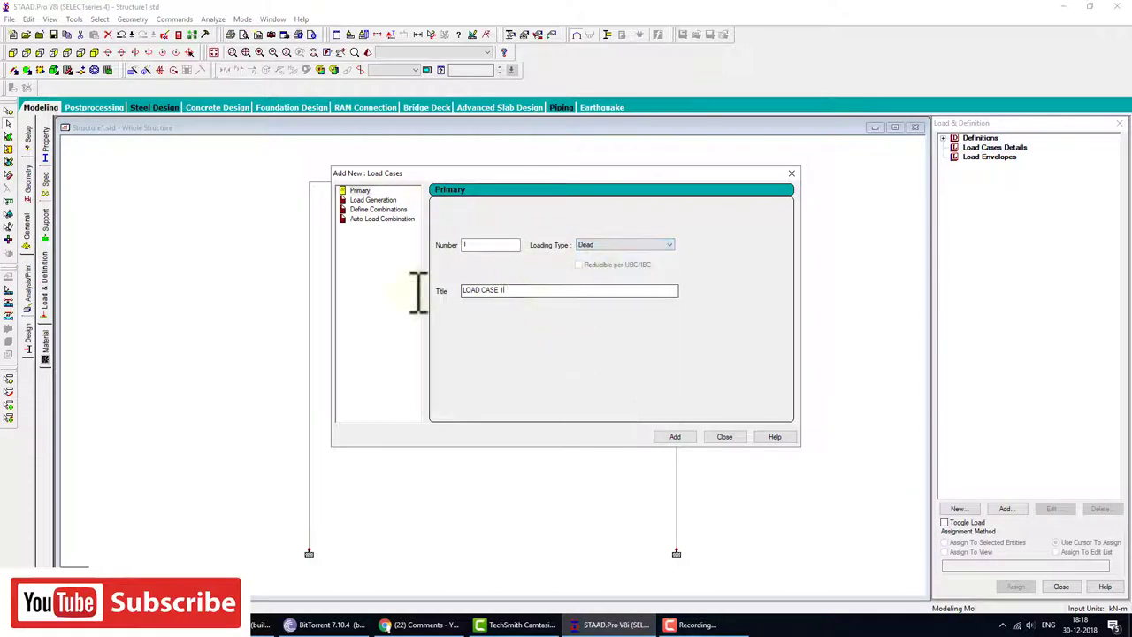
left_click_drag(418, 290, 257, 310)
left_click(675, 436)
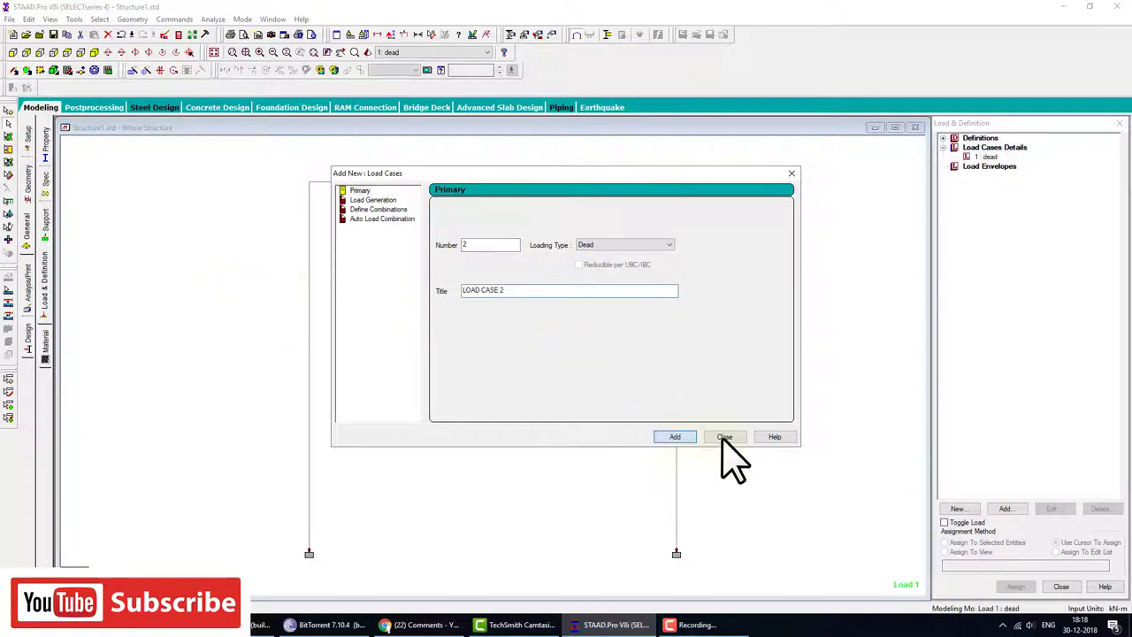
left_click(725, 436)
Step: Add selfweight in Y with factor -1 to the dead case and apply it to members 1–3
left_click(987, 158)
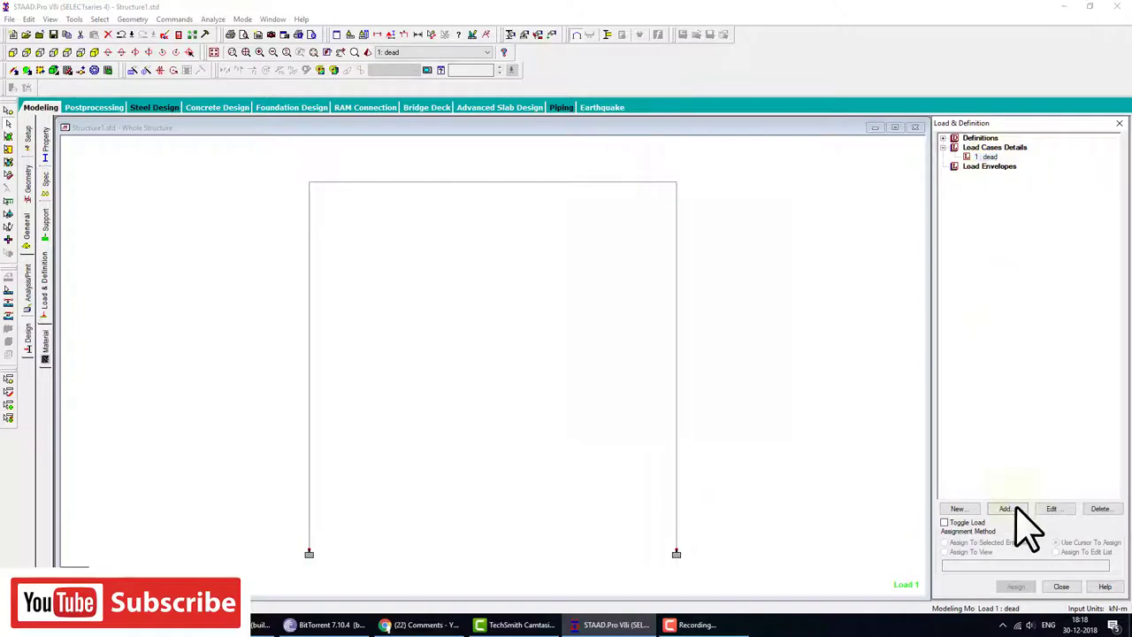
left_click(1008, 509)
left_click(726, 489)
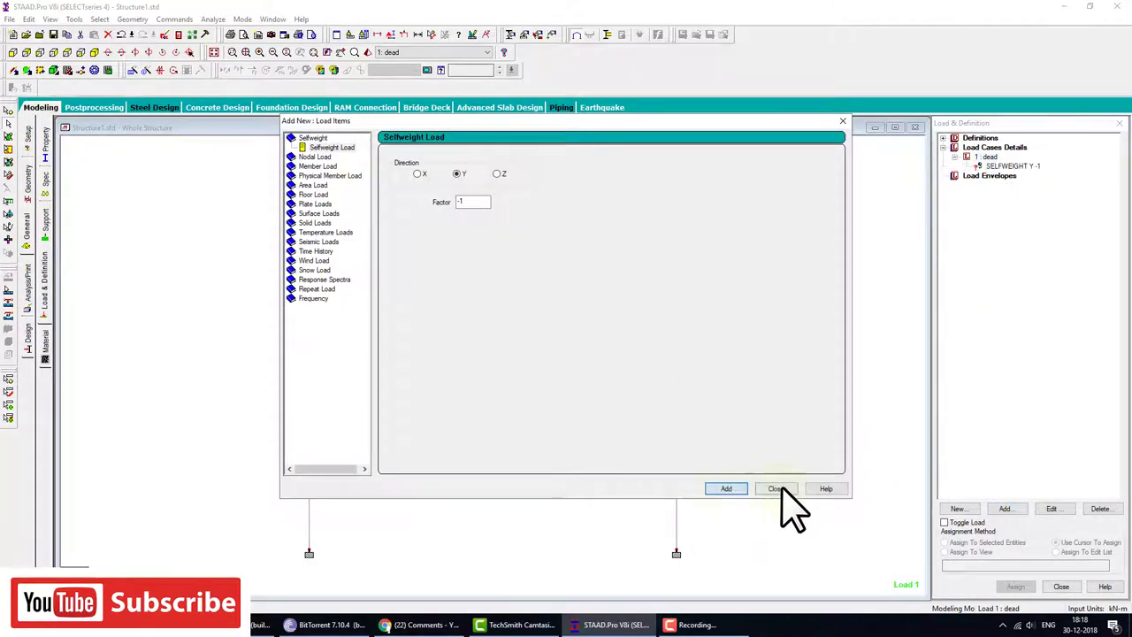
left_click(777, 490)
left_click(1008, 166)
left_click(987, 552)
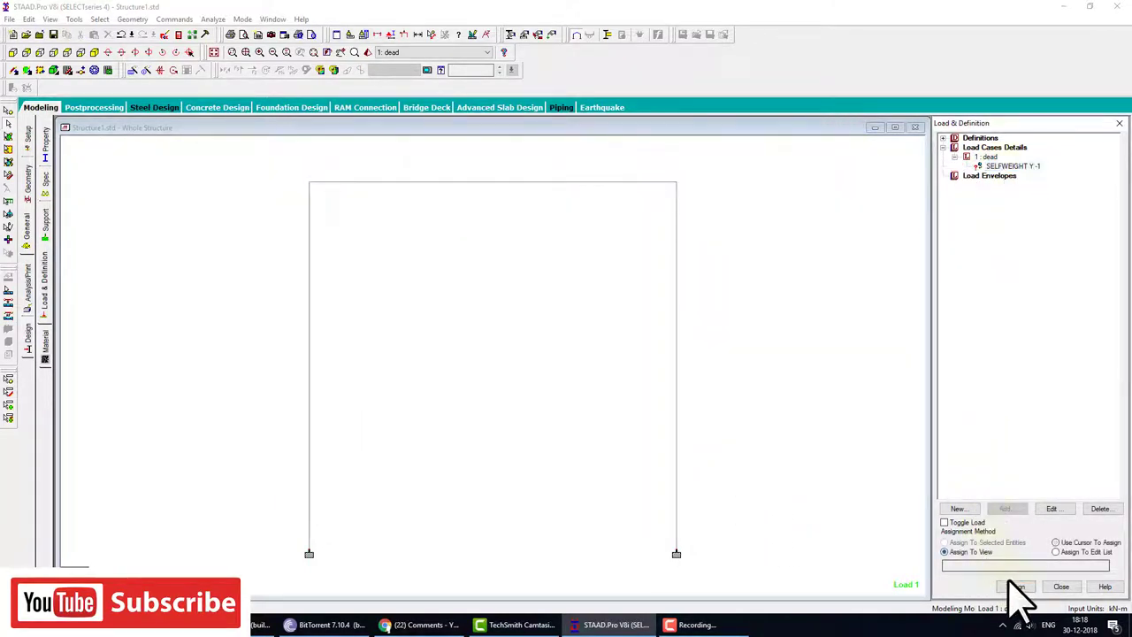
left_click(1015, 587)
left_click(1067, 385)
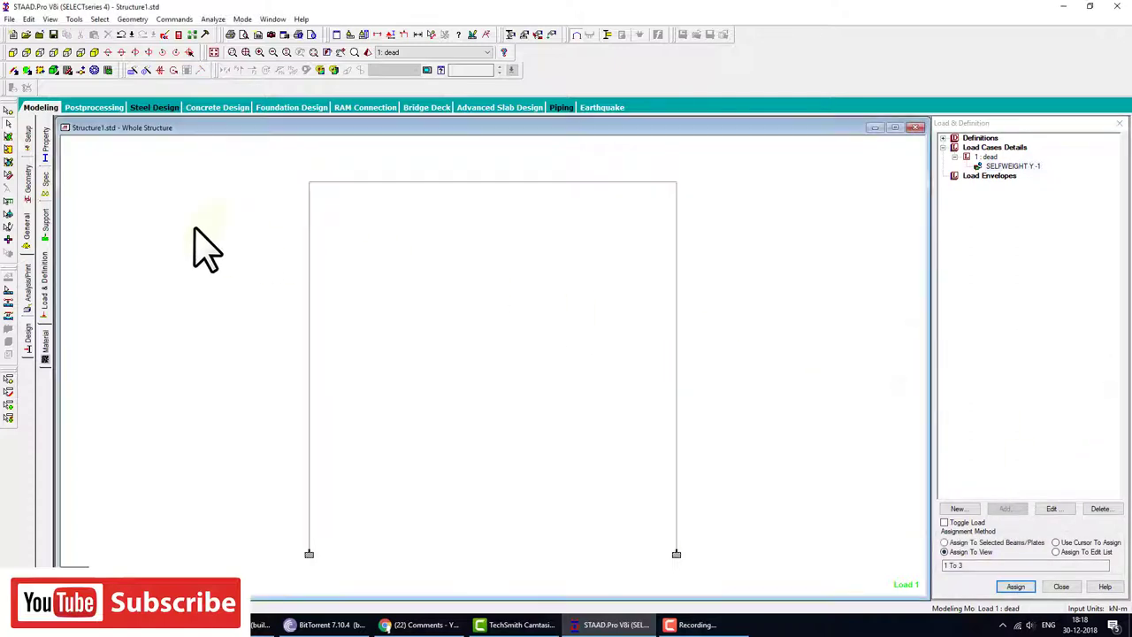
left_click(28, 285)
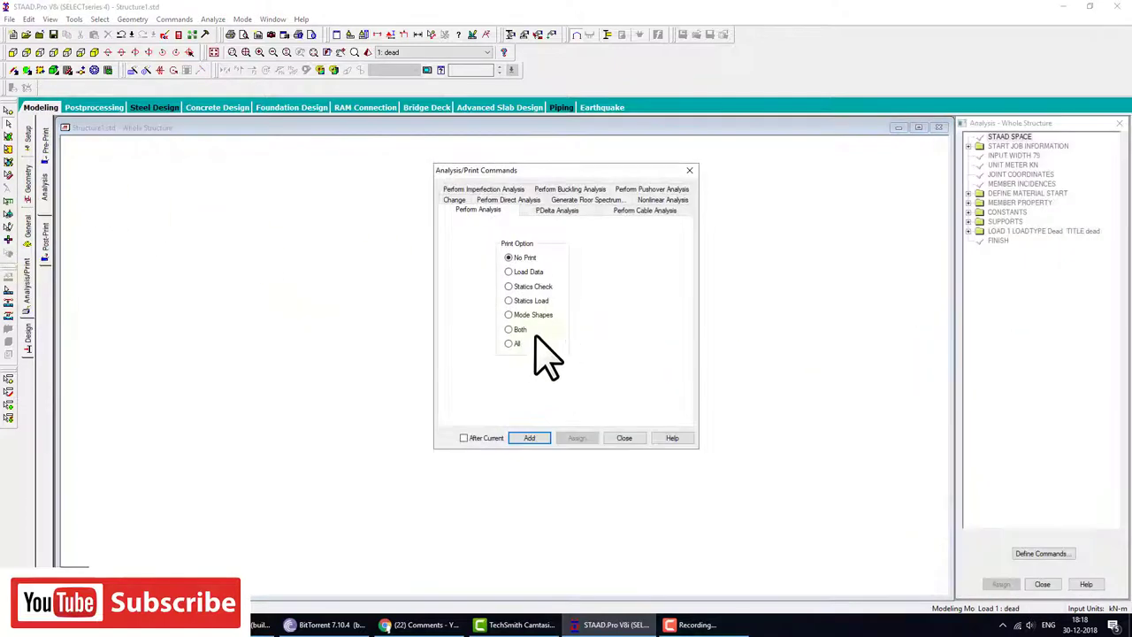
Step: Add the PERFORM ANALYSIS PRINT ALL command
left_click(530, 438)
left_click(625, 438)
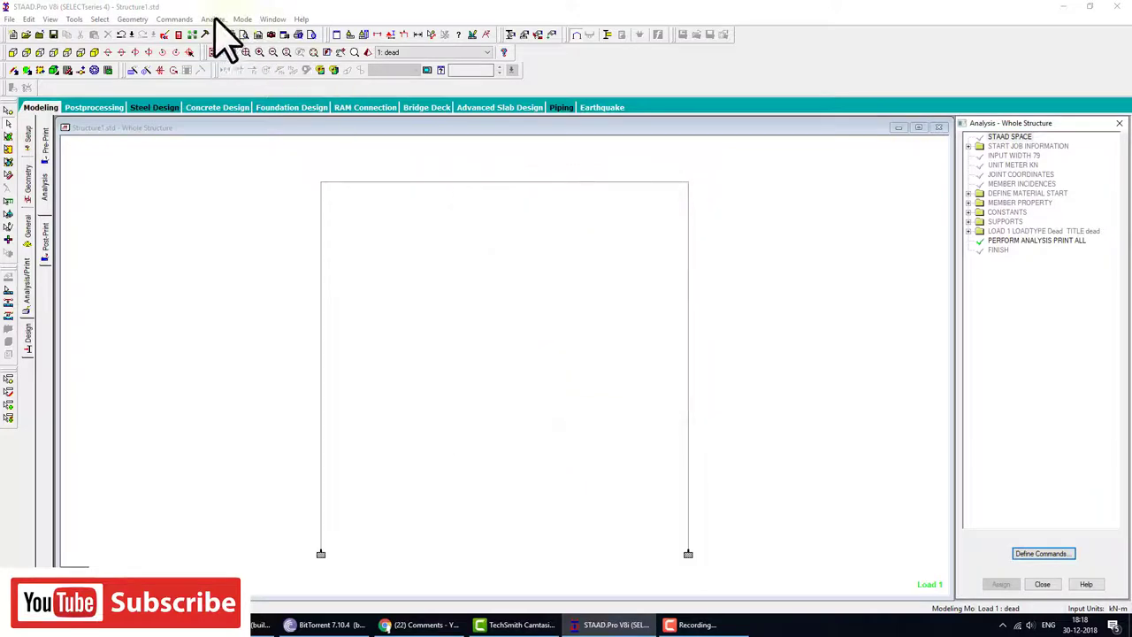
left_click(213, 19)
Step: Save and run the analysis, then show the Load 1 Bending Z moment diagram
left_click(221, 30)
left_click(497, 330)
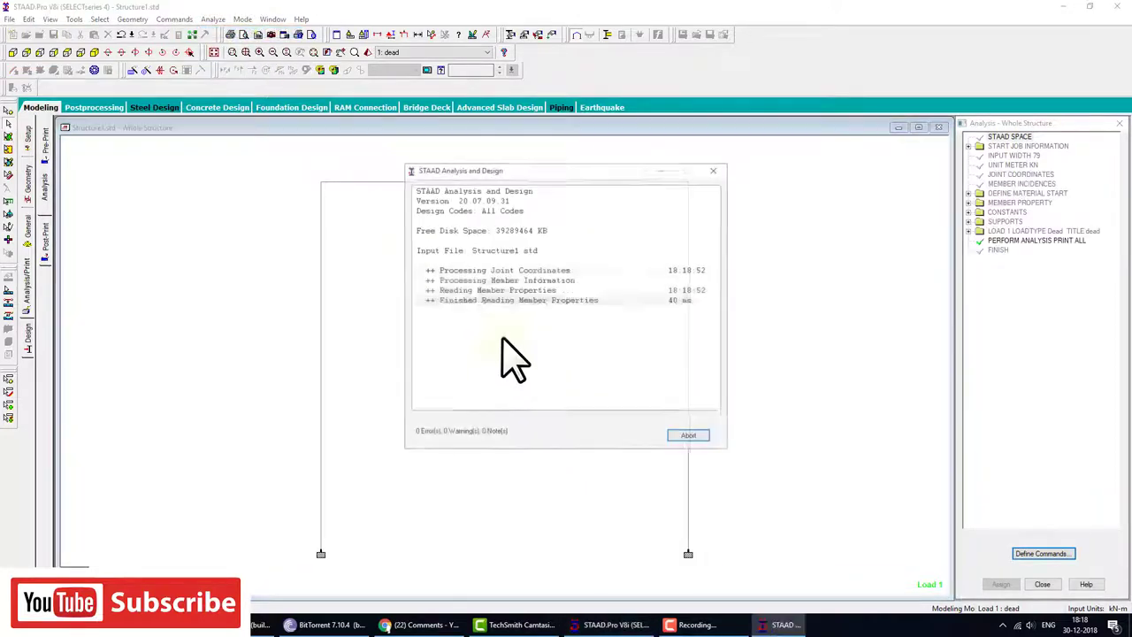
left_click(691, 439)
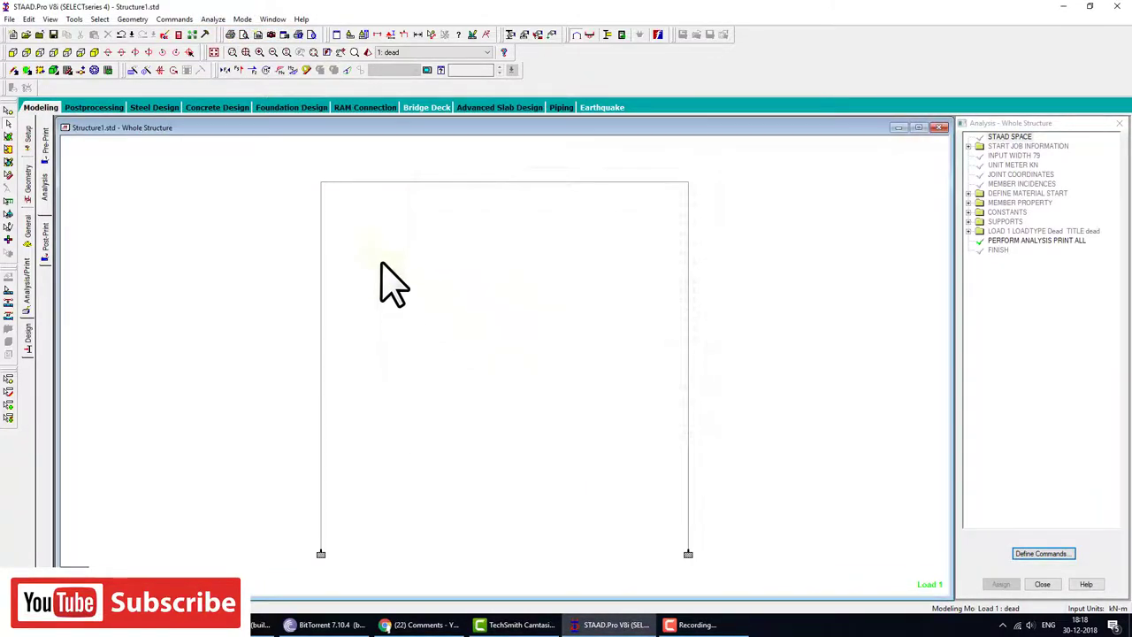
left_click(290, 69)
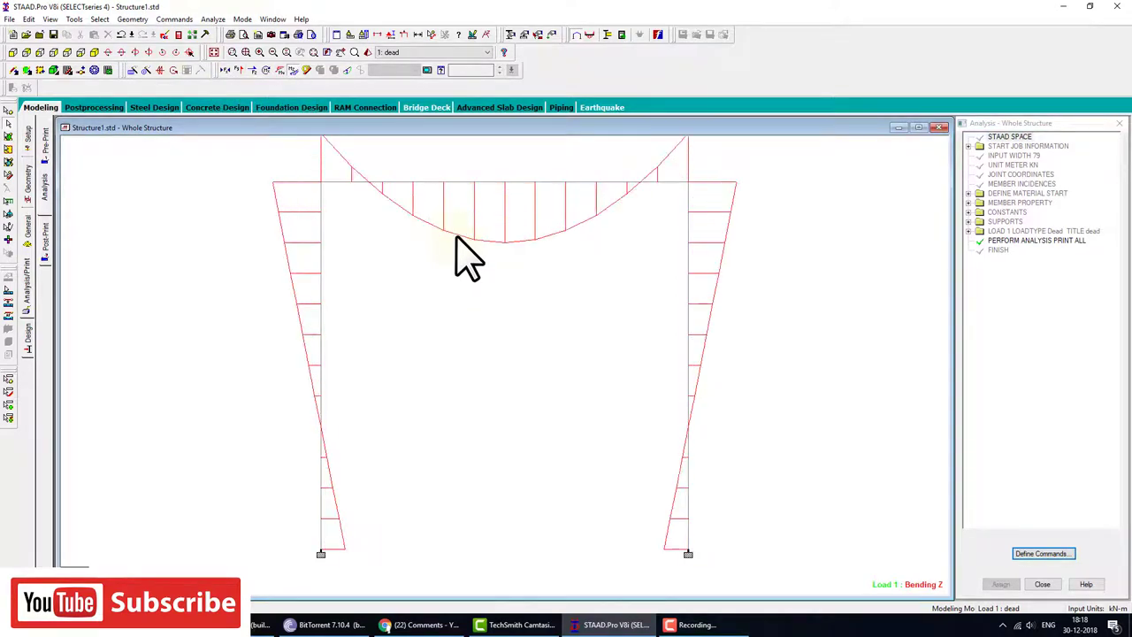
Step: Zoom out from the moment diagram and return to the geometry page with node and beam tables
middle_click_drag(484, 237, 483, 288)
left_click_drag(370, 332, 409, 324)
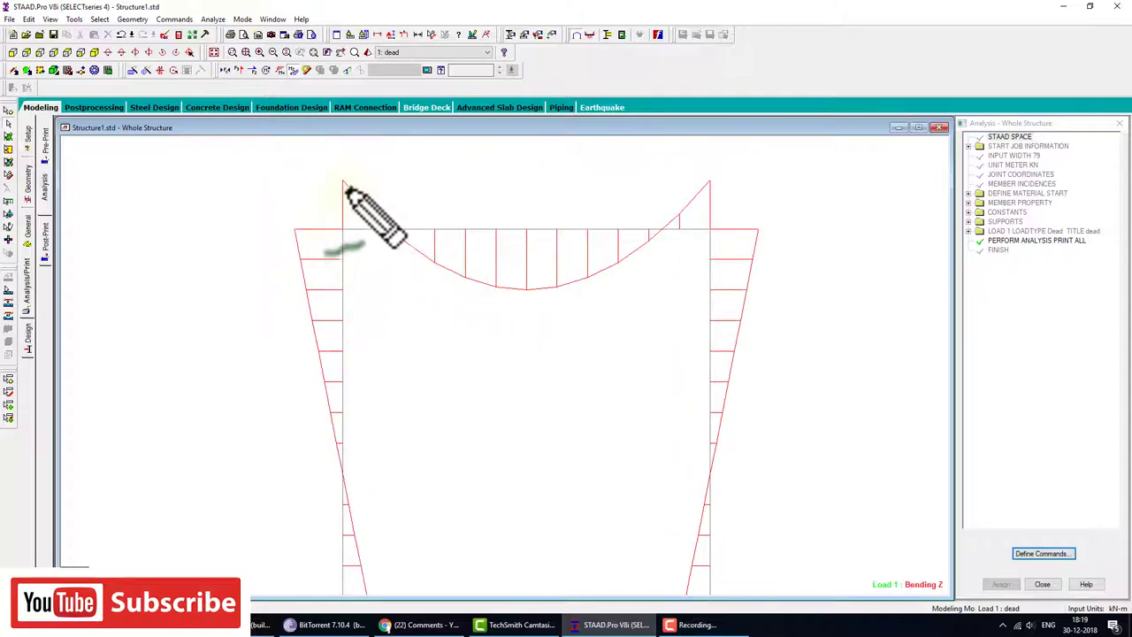
left_click_drag(342, 177, 301, 201)
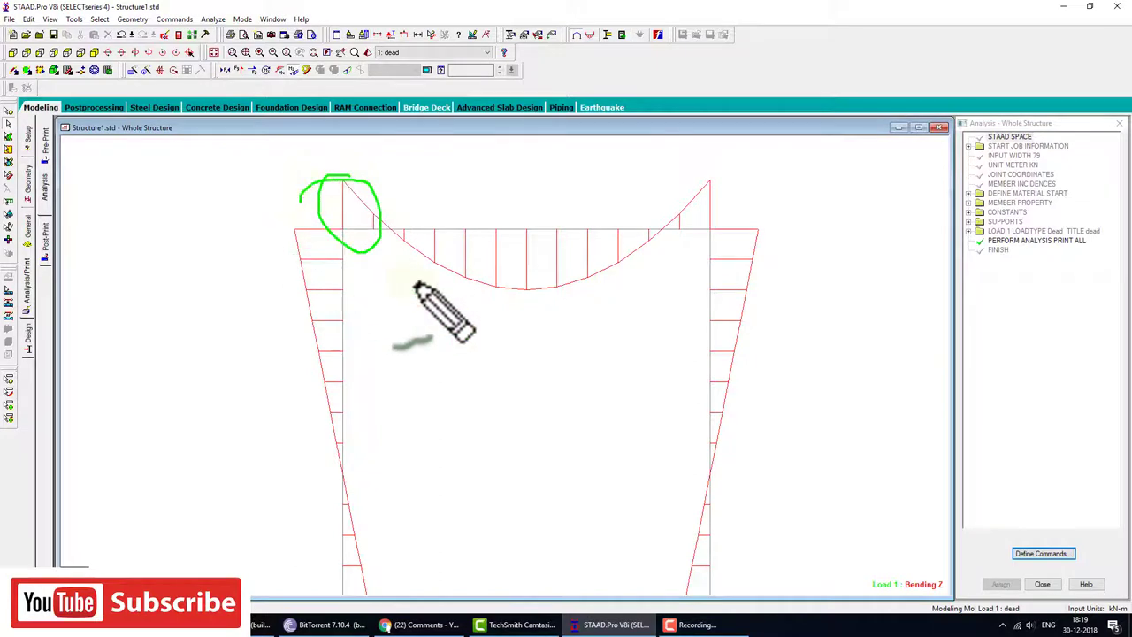
mouse_move(701, 182)
left_mouse_down()
mouse_move(642, 202)
mouse_move(690, 186)
left_mouse_up()
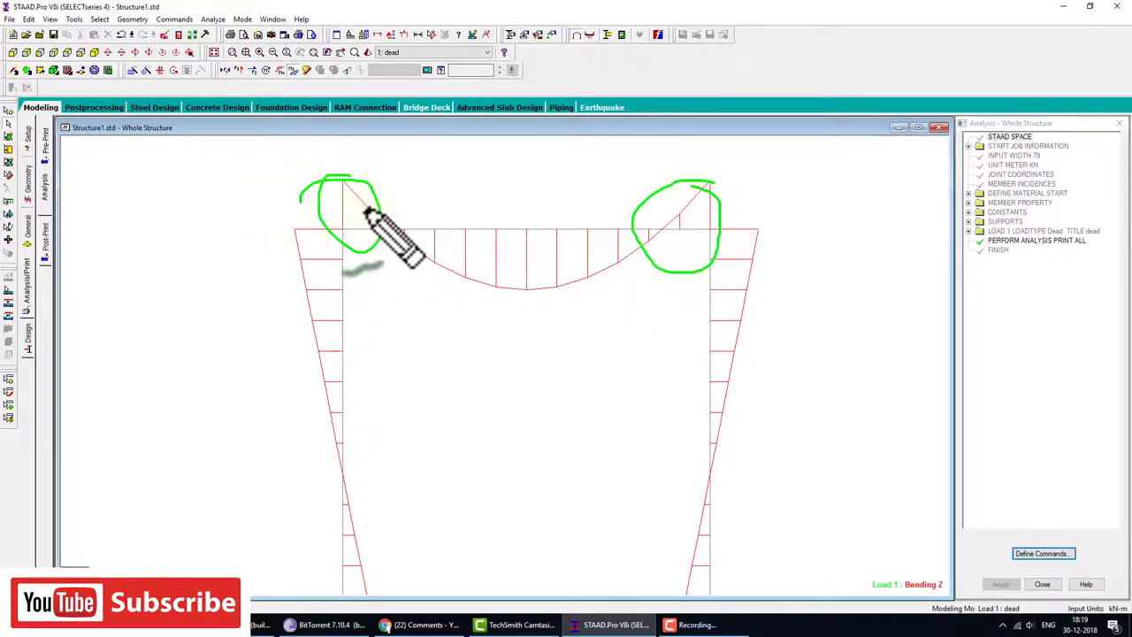
key("Escape")
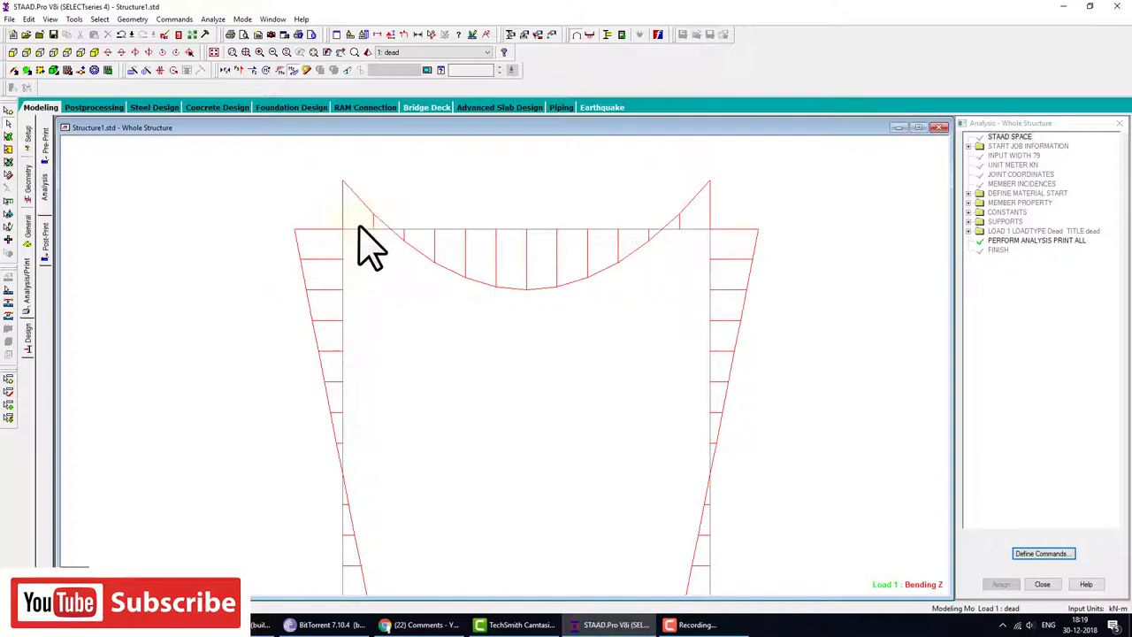
scroll(371, 227, "down", 1)
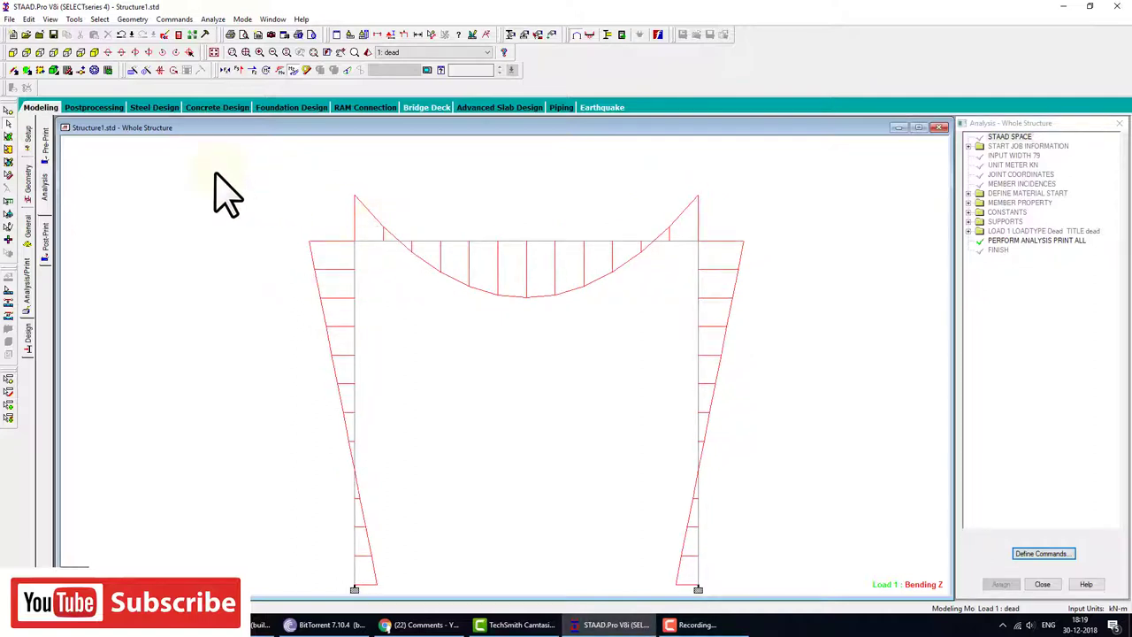
left_click(27, 183)
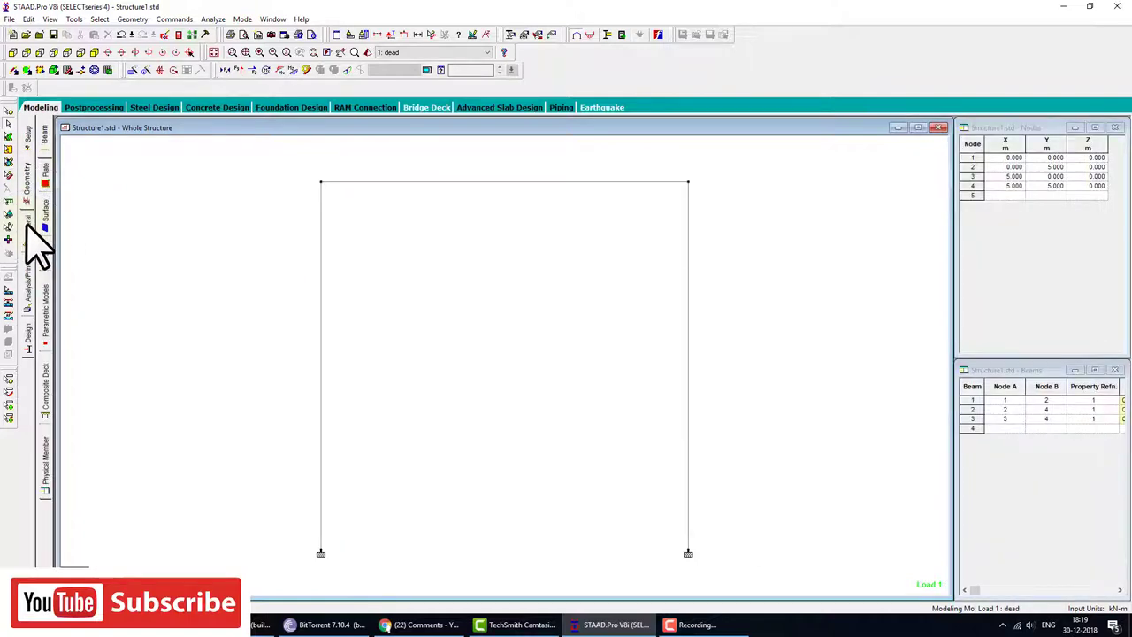
Step: Add a beam specification releasing MZ at the start and assign it to top beam 2
left_click(28, 226)
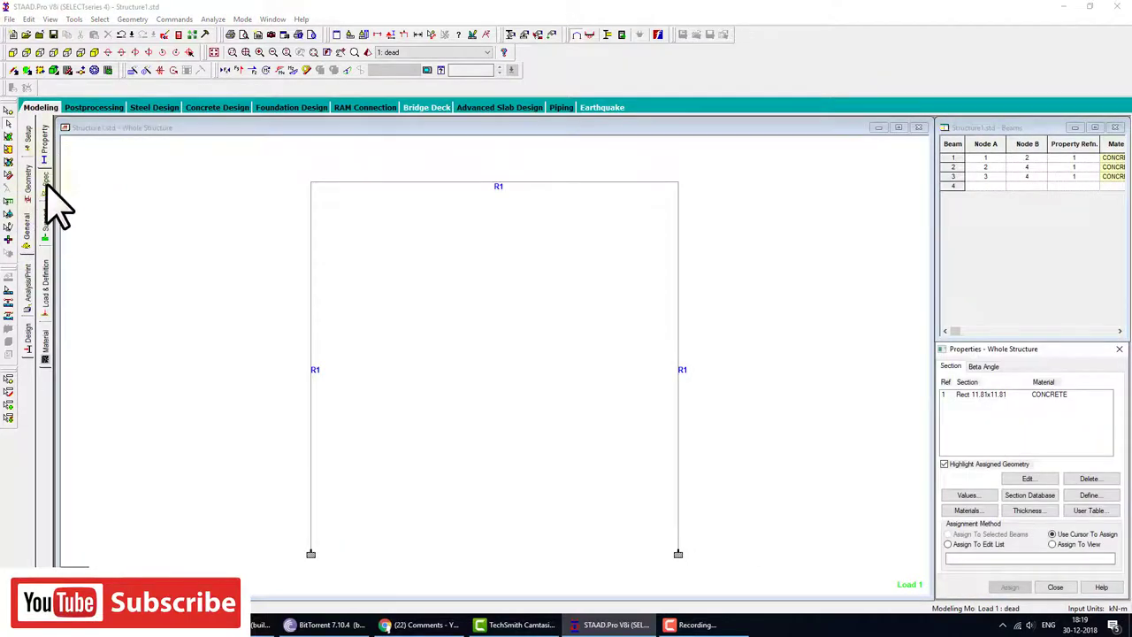
left_click(46, 184)
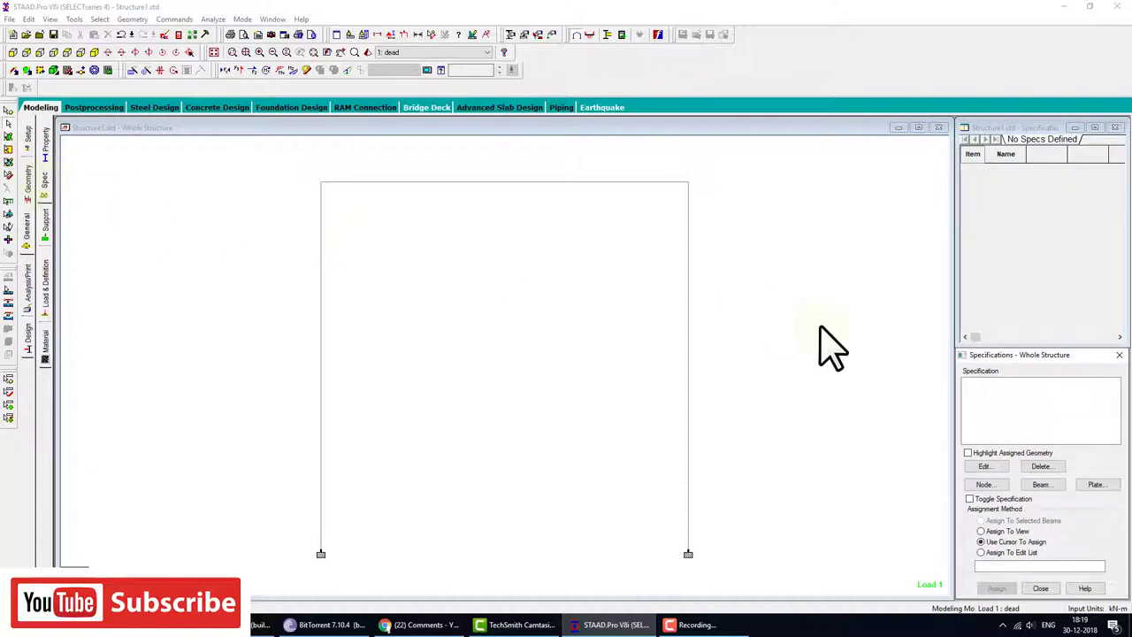
left_click(1044, 485)
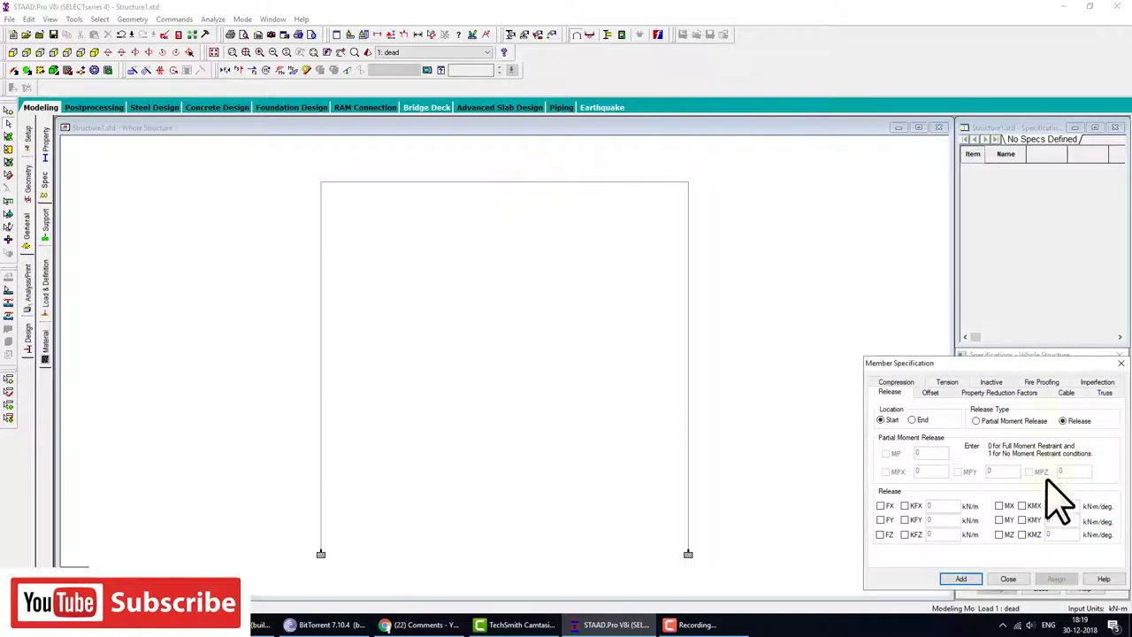
left_click(1009, 578)
left_click(542, 183)
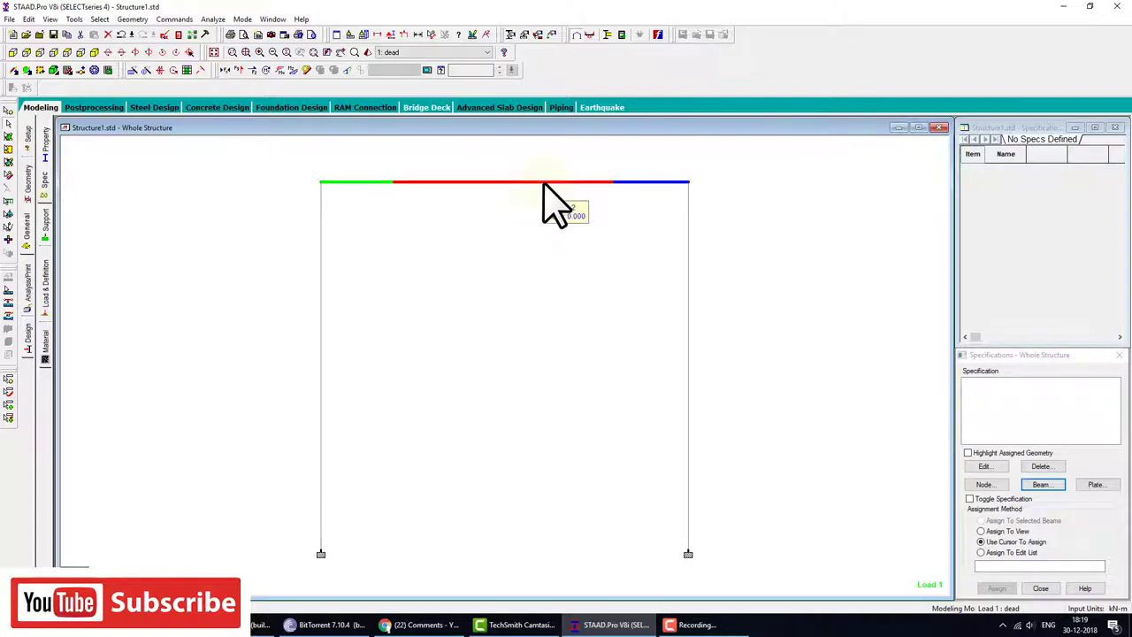
left_click(1042, 484)
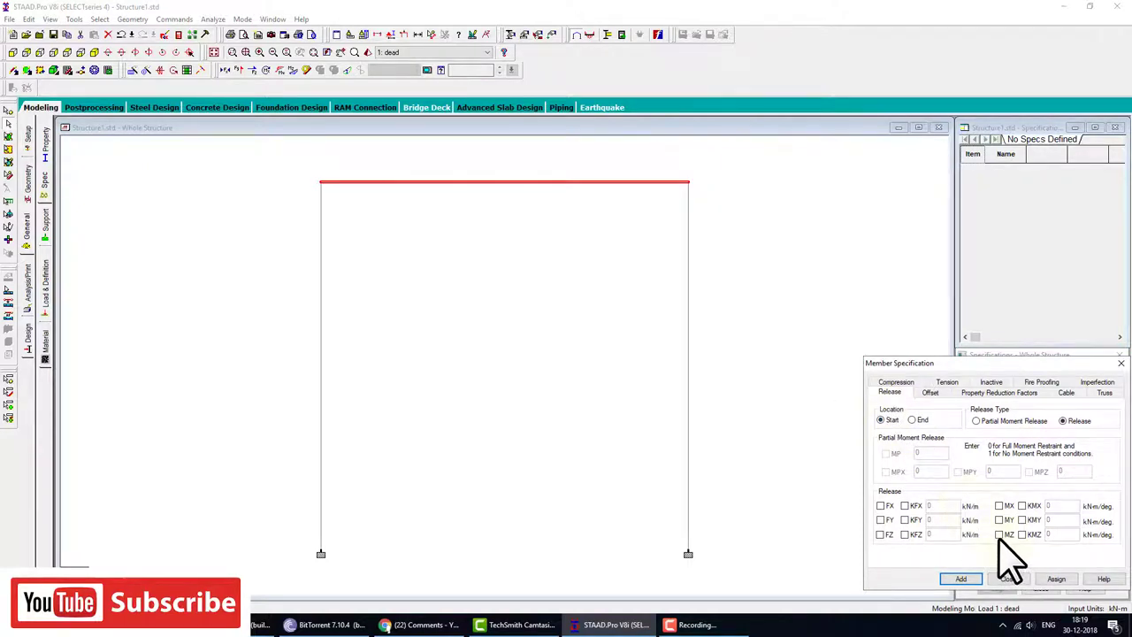
left_click(964, 578)
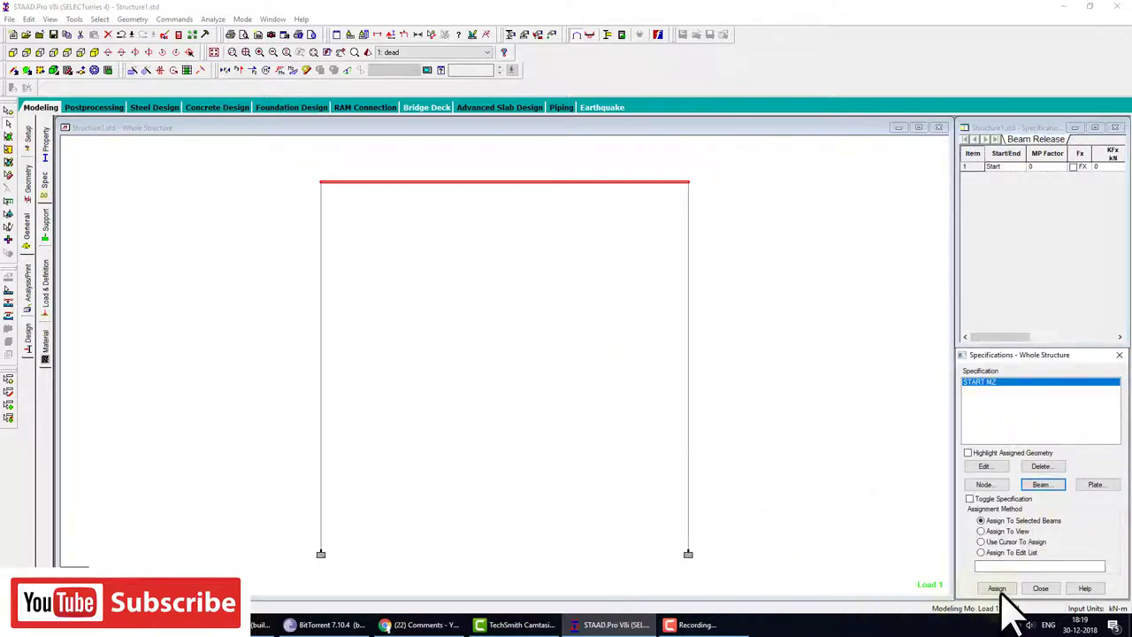
left_click(997, 589)
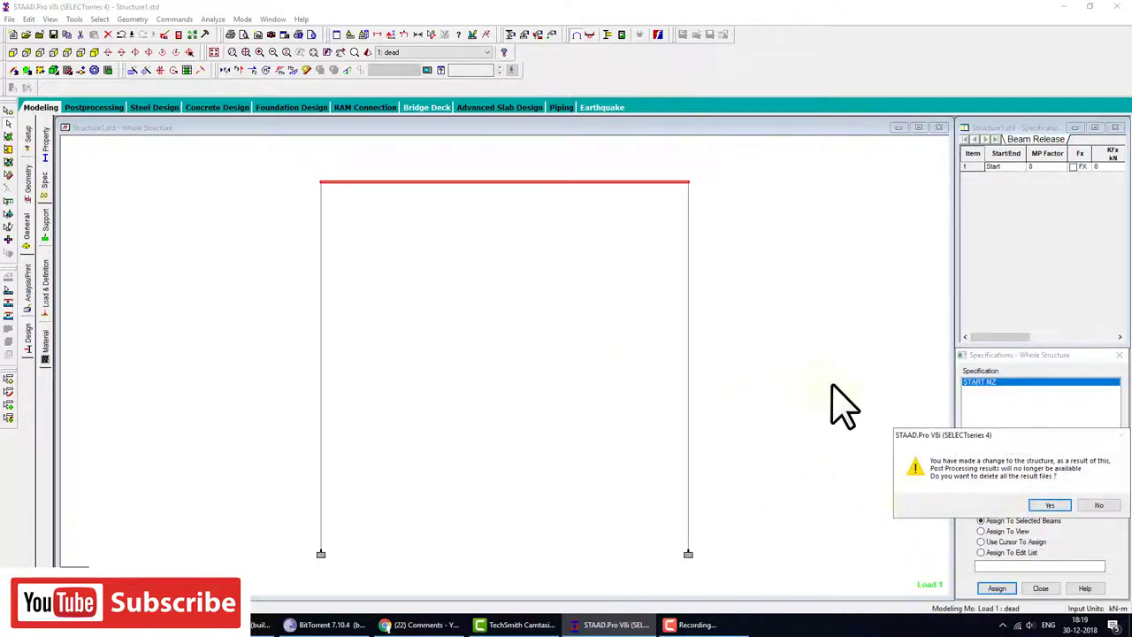
Step: Discard the outdated results, save the model, and rerun the analysis
left_click(1051, 505)
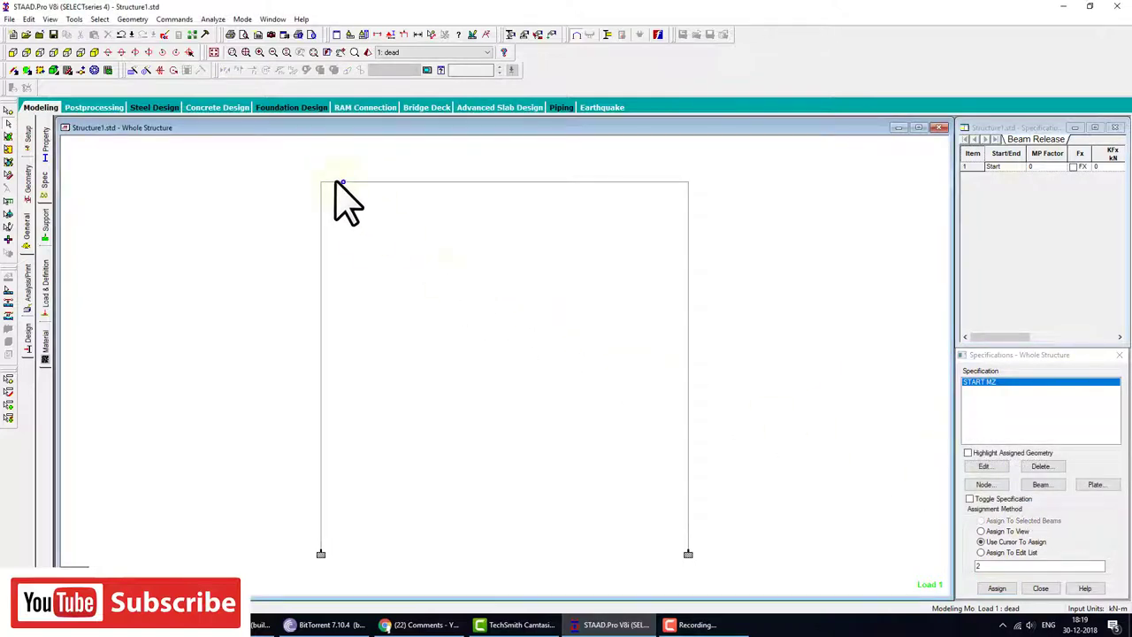
left_click(212, 19)
left_click(232, 32)
left_click(493, 327)
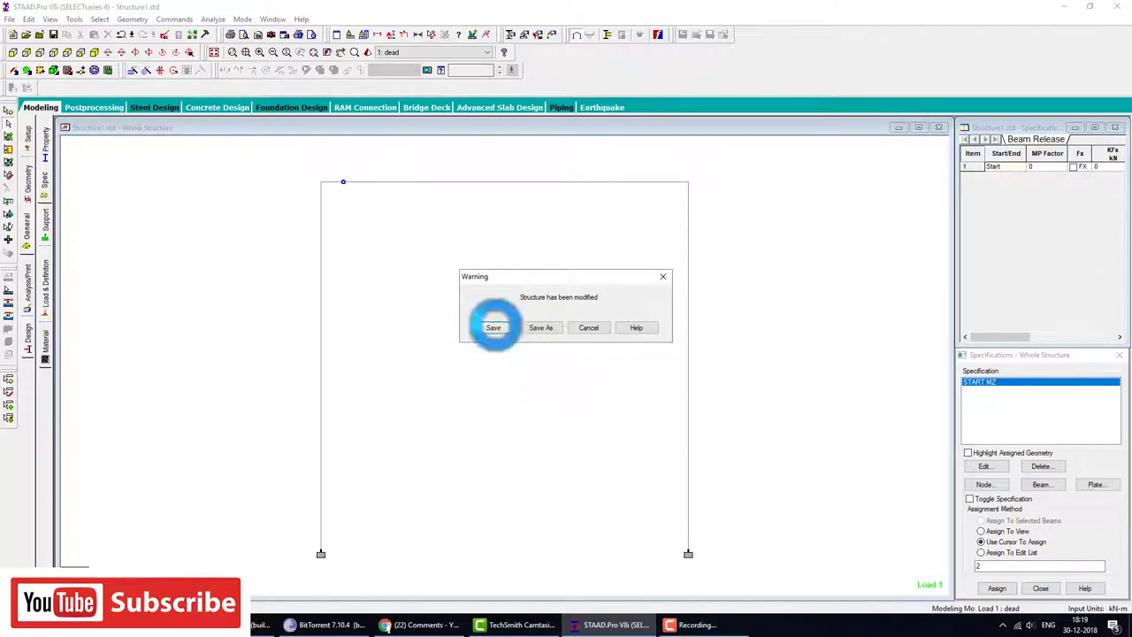
left_click(693, 435)
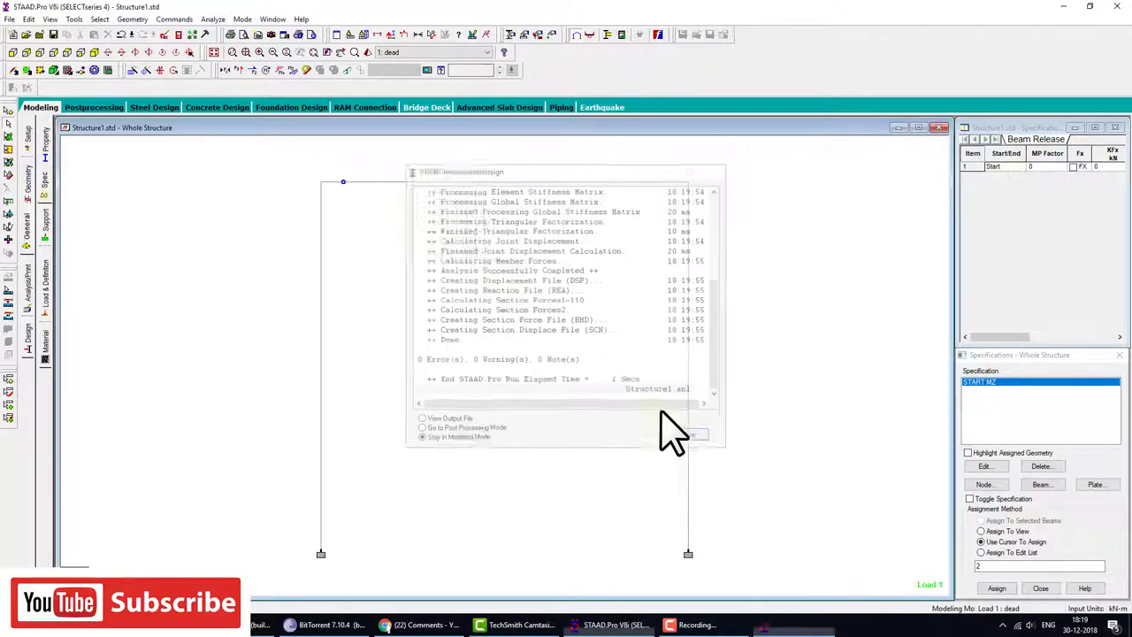
Step: Show the MZ bending moment diagram, with zero moment at the top beam's released start
left_click(293, 69)
scroll(495, 370, "up", 1)
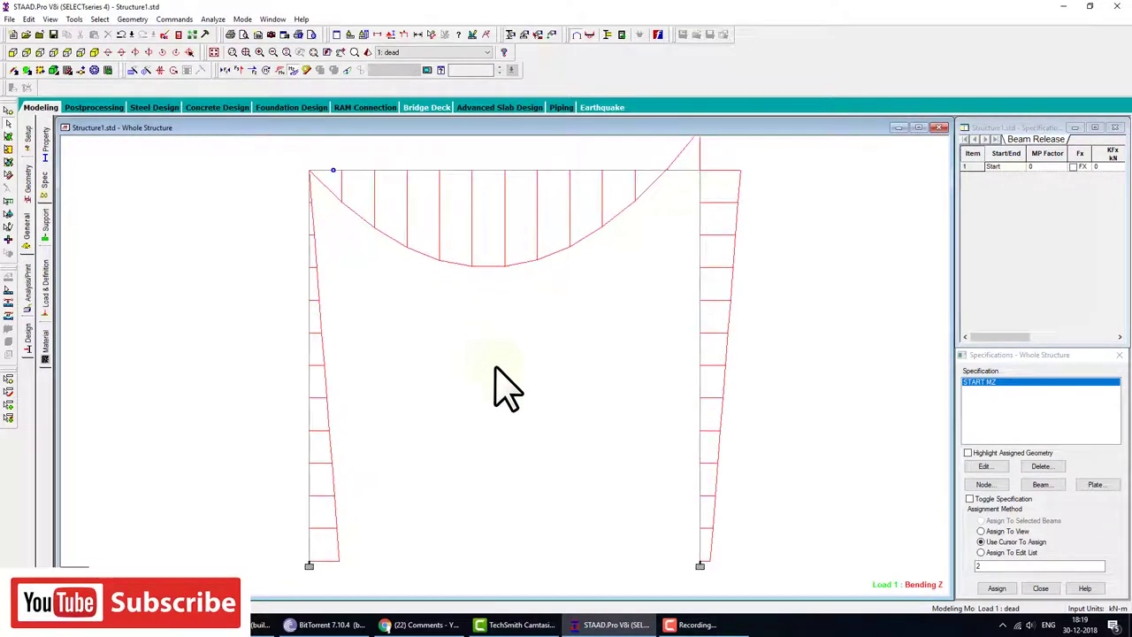
scroll(430, 344, "up", 1)
scroll(442, 392, "up", 1)
scroll(435, 378, "up", 1)
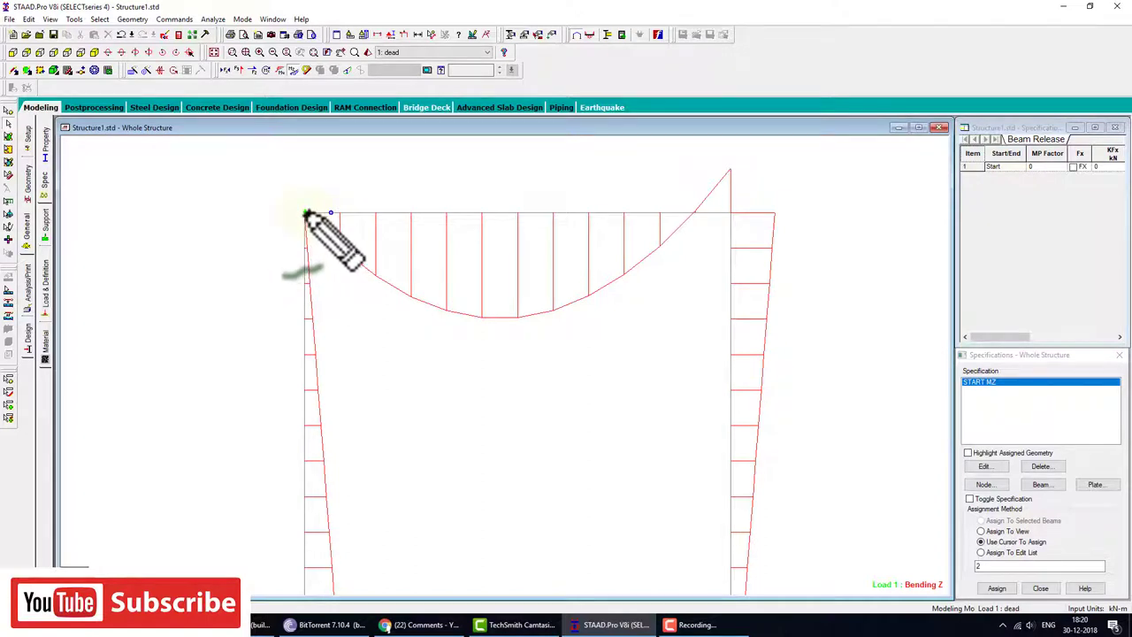
left_click(312, 232)
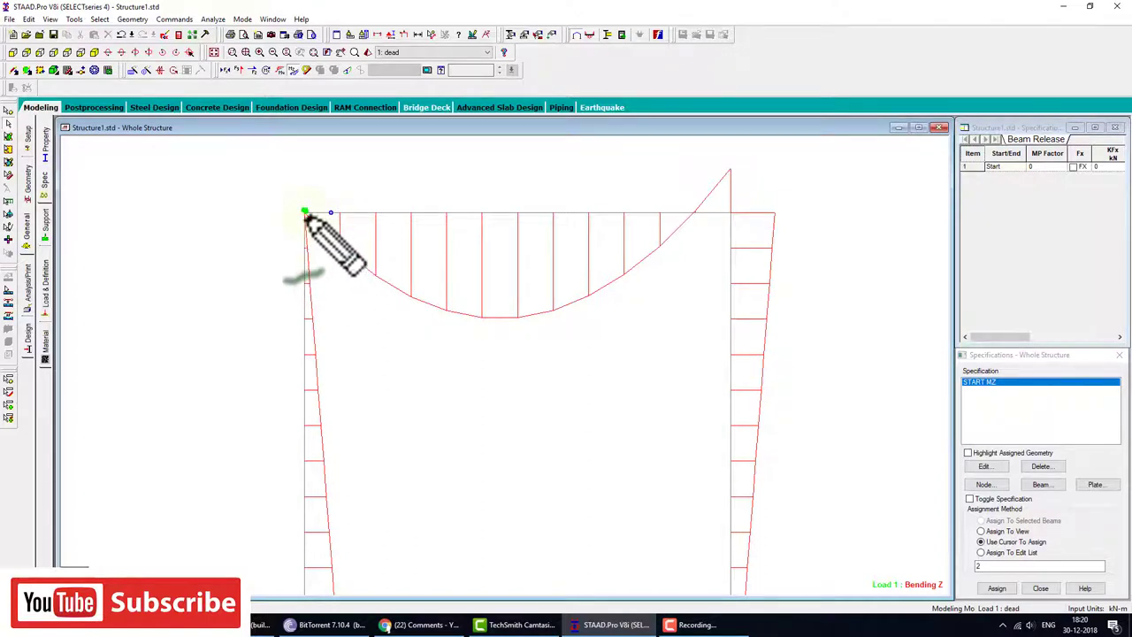